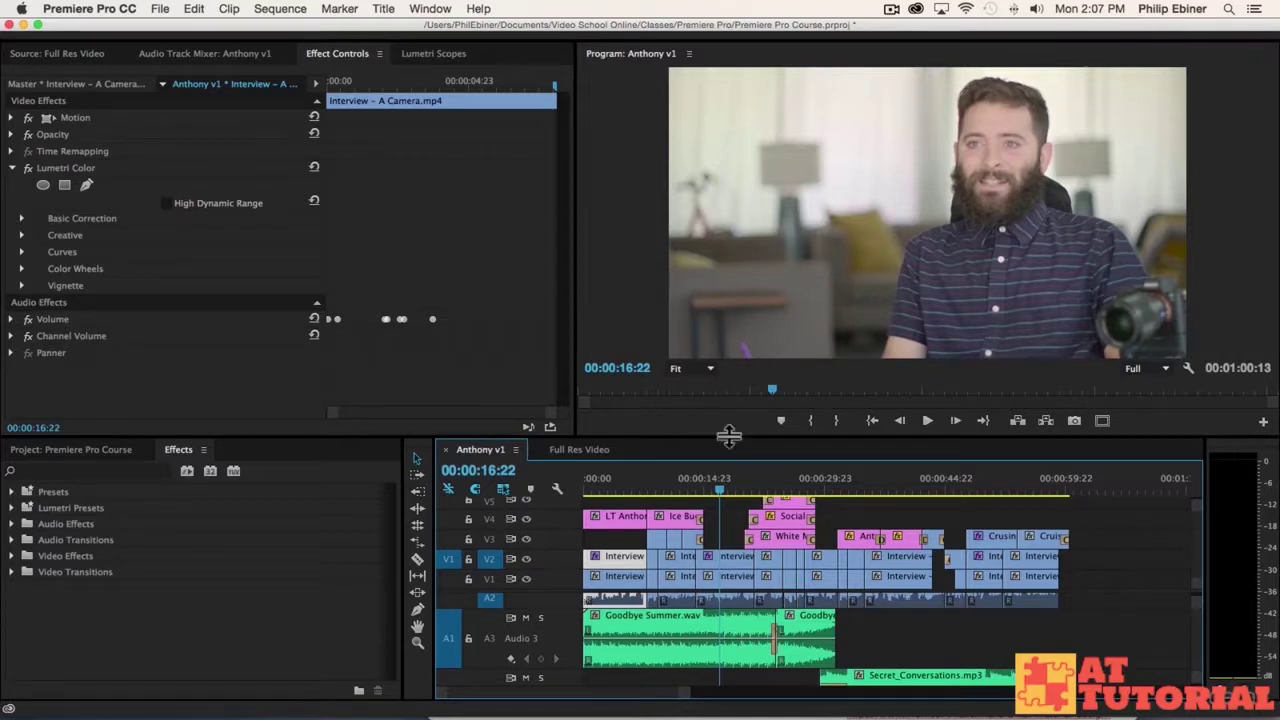
Step: Enlarge the timeline area and examine the Interview – A Camera clips on V2 and the tracks above them
drag(722, 438, 726, 364)
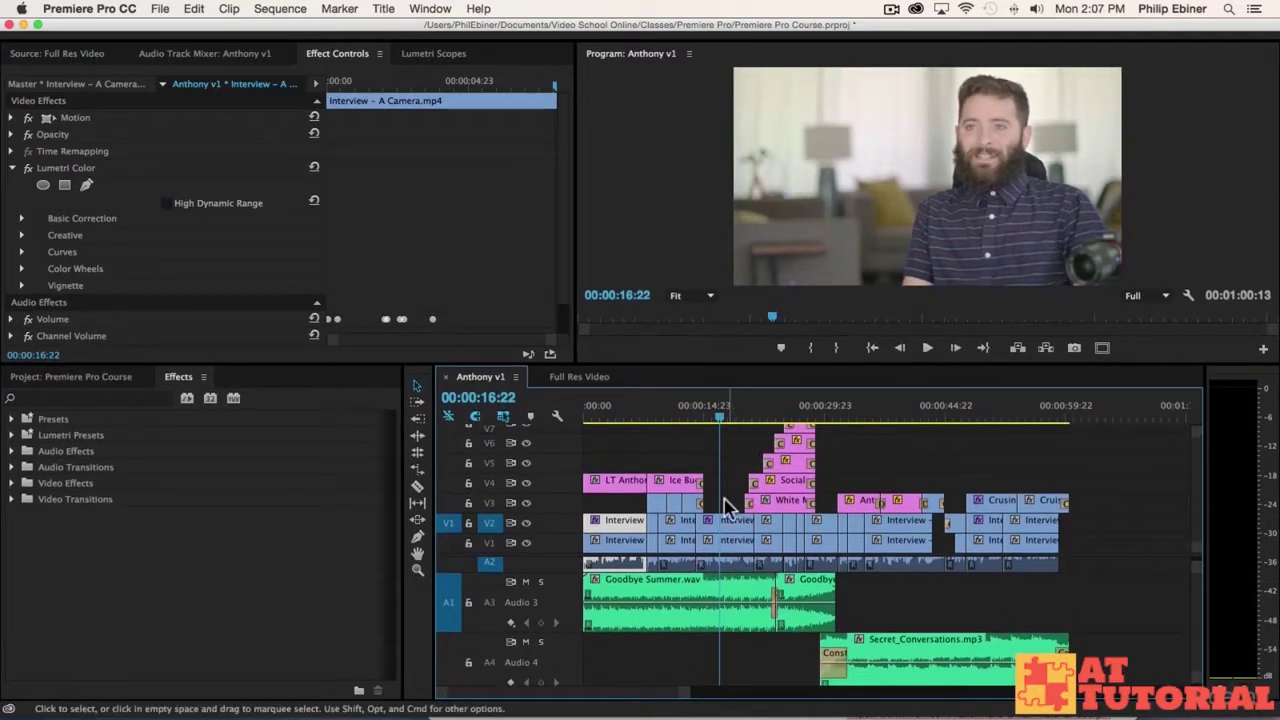
click(725, 533)
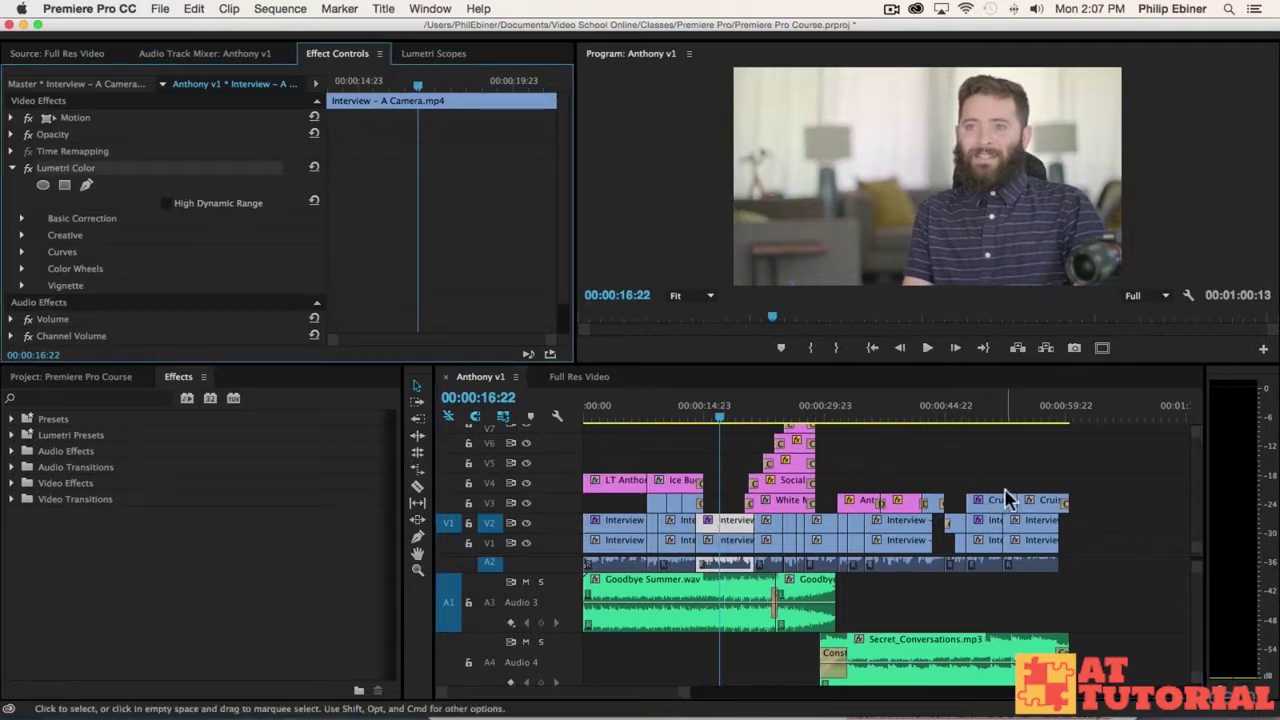
drag(1086, 528, 622, 440)
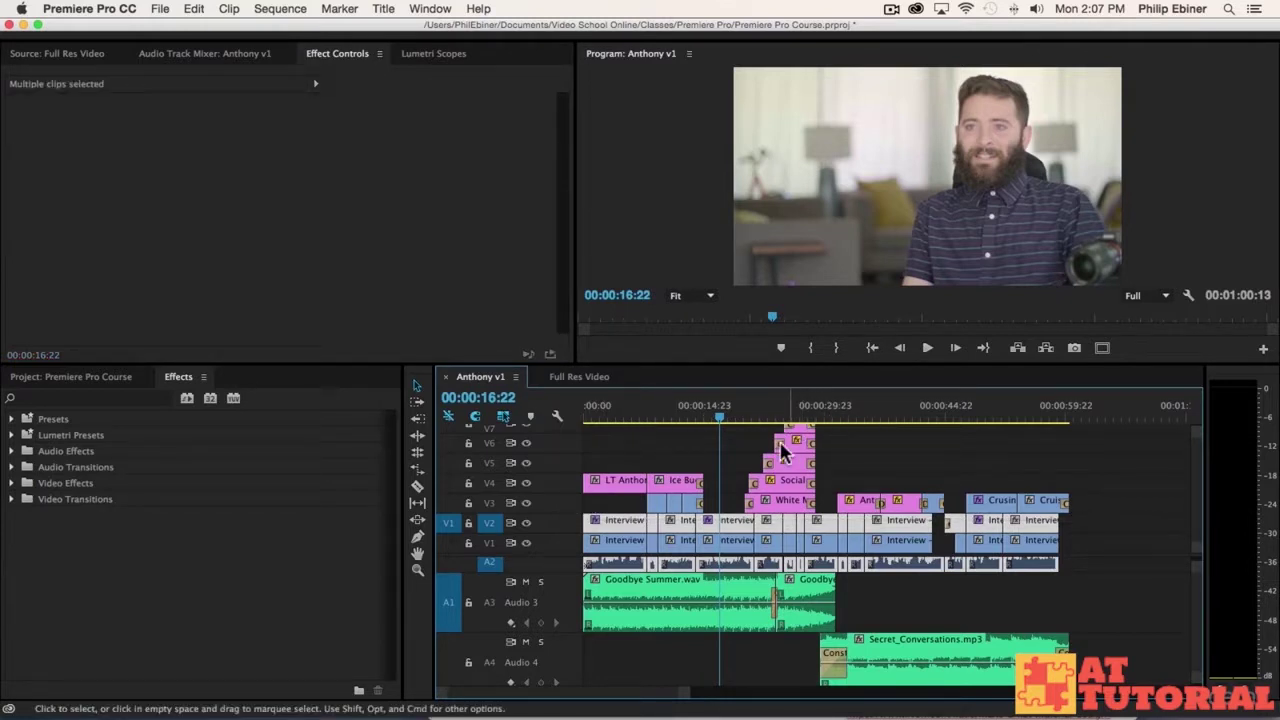
click(746, 468)
click(728, 523)
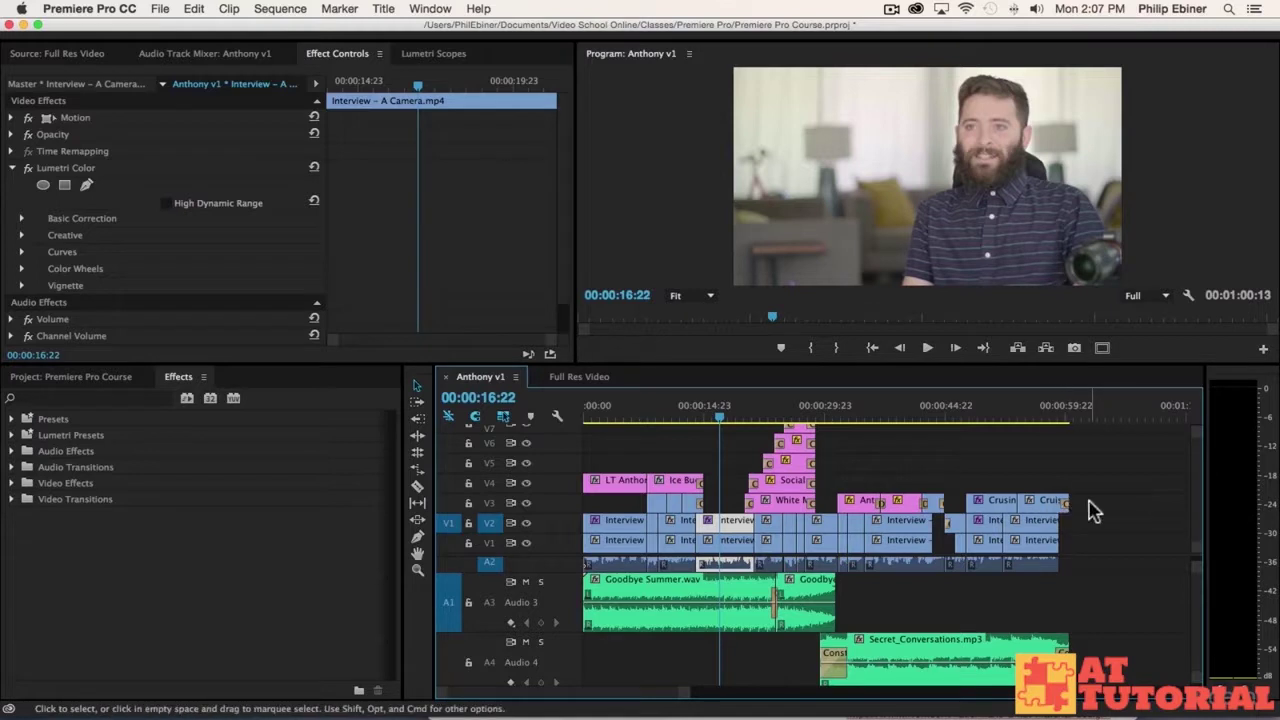
scroll(1093, 512, up, 2)
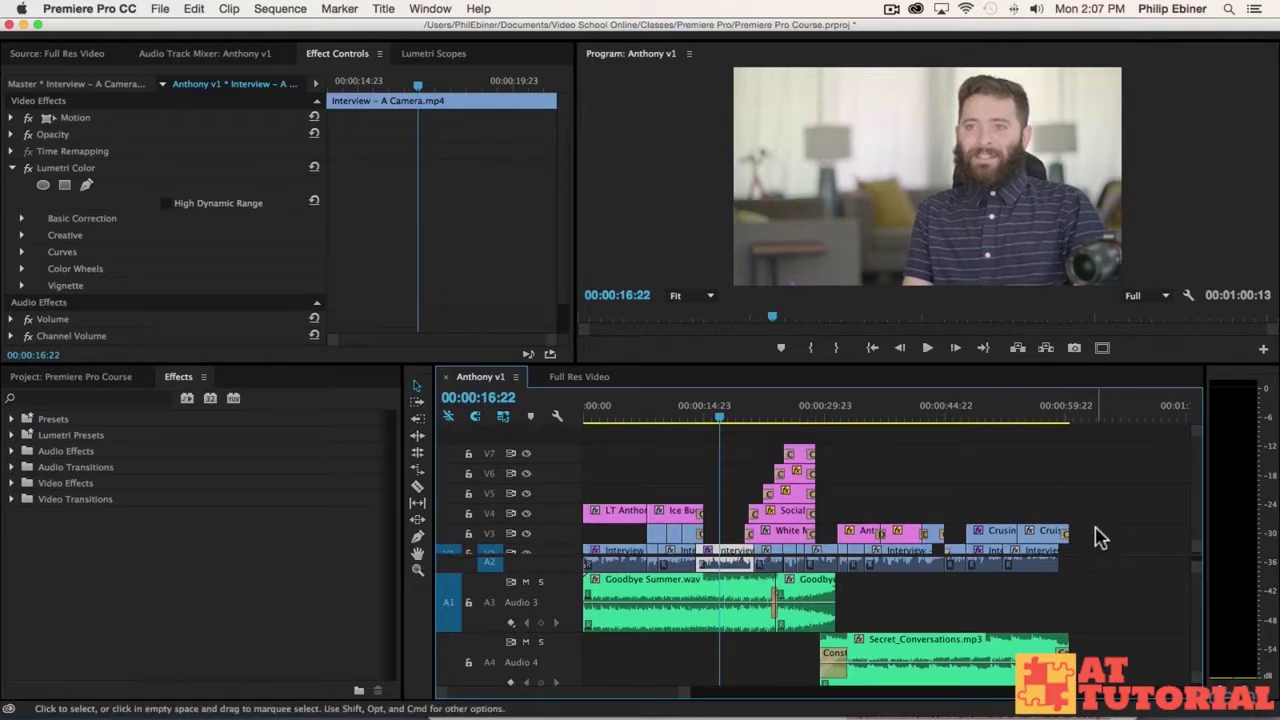
scroll(1094, 532, down, 2)
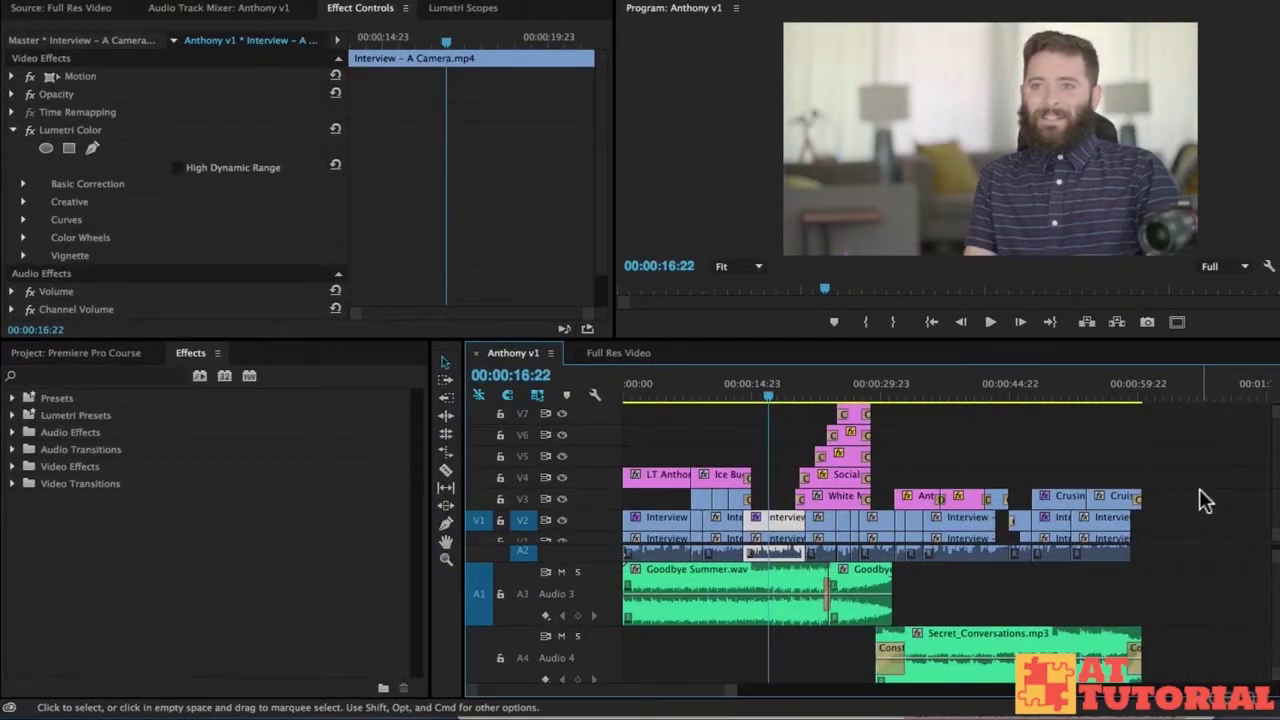
Step: Move all clips on the tracks above V2 up by one track to free V3
drag(1201, 491, 632, 402)
scroll(638, 422, up, 1)
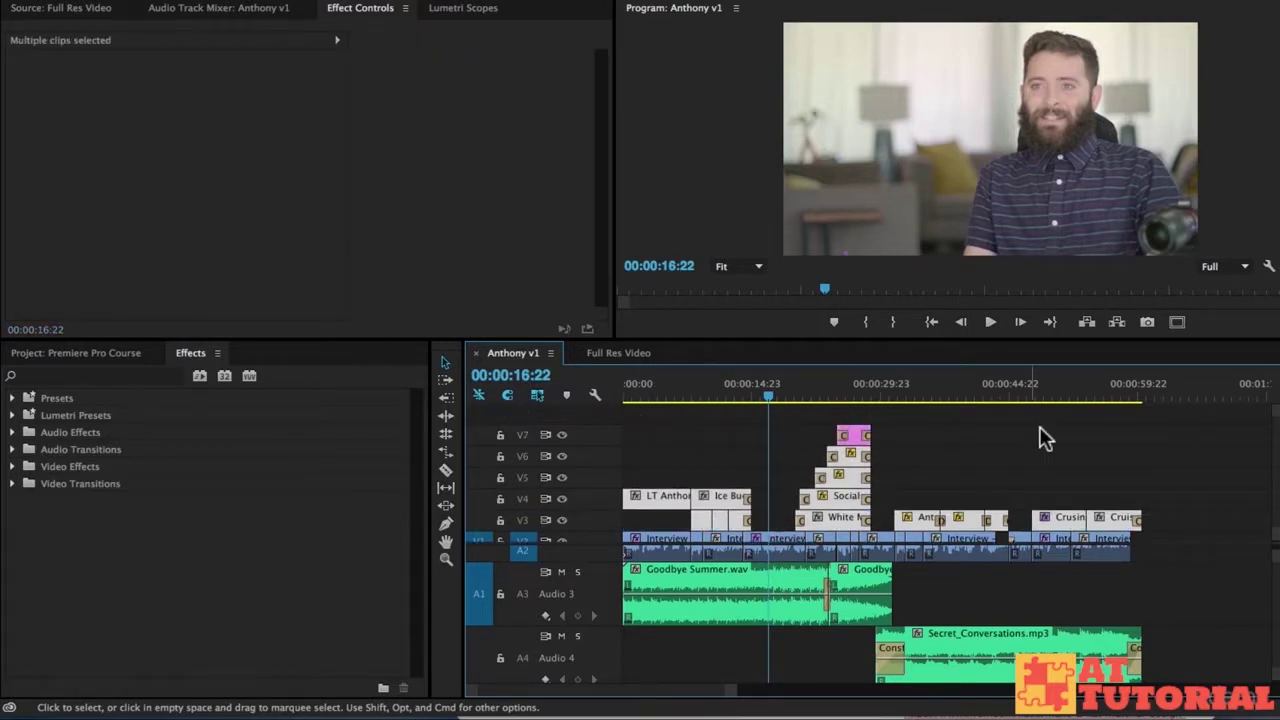
drag(1180, 518, 560, 422)
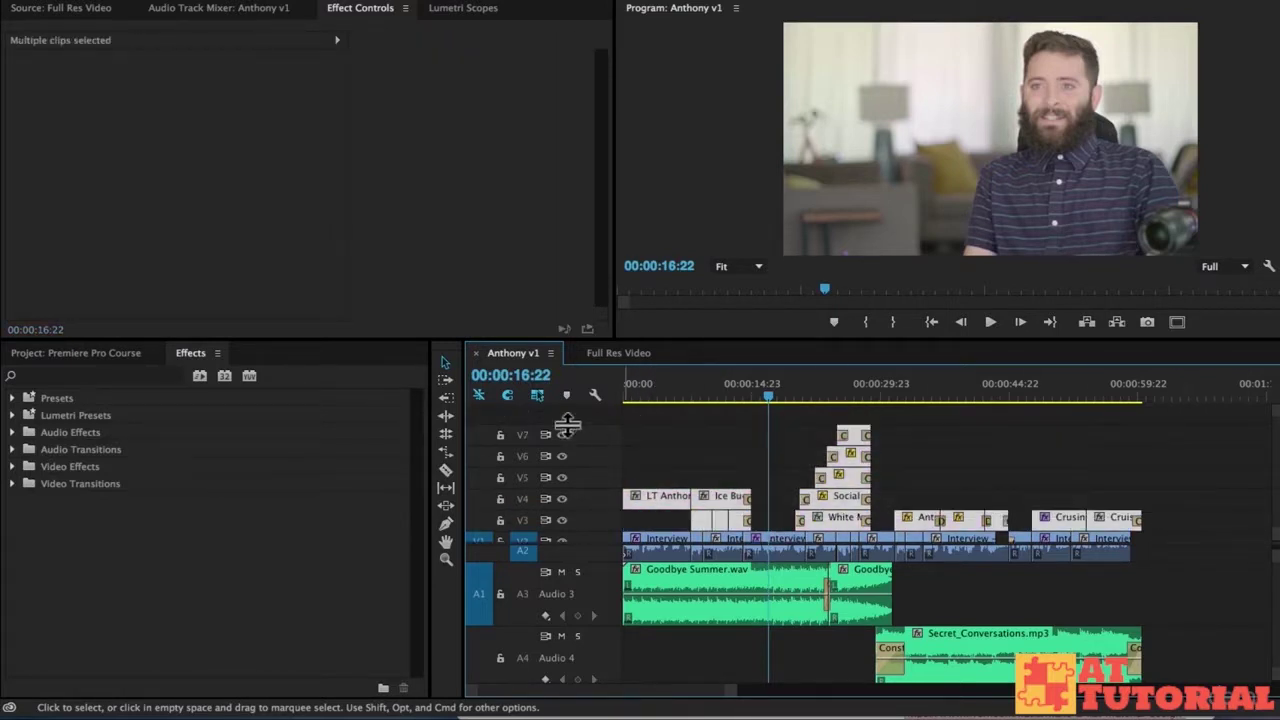
drag(654, 496, 655, 480)
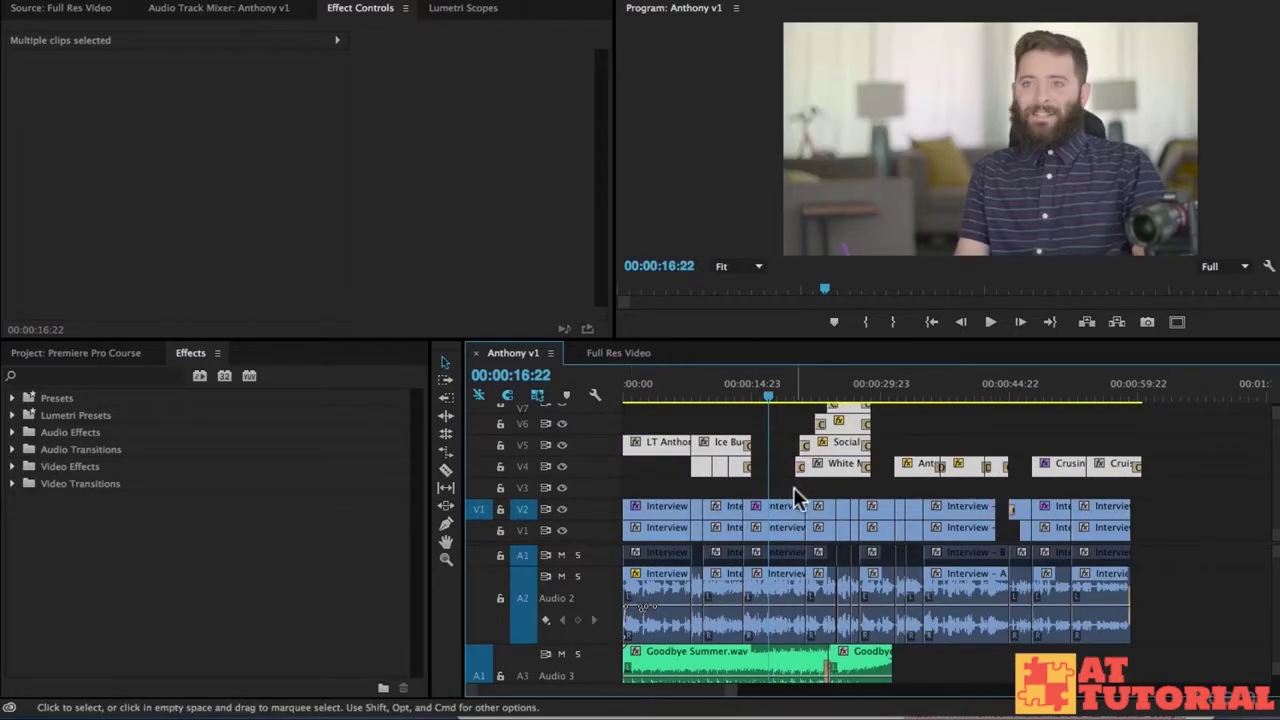
Step: Create an adjustment layer in the project at 640 x 360, 23.976fps, with square pixels
click(95, 350)
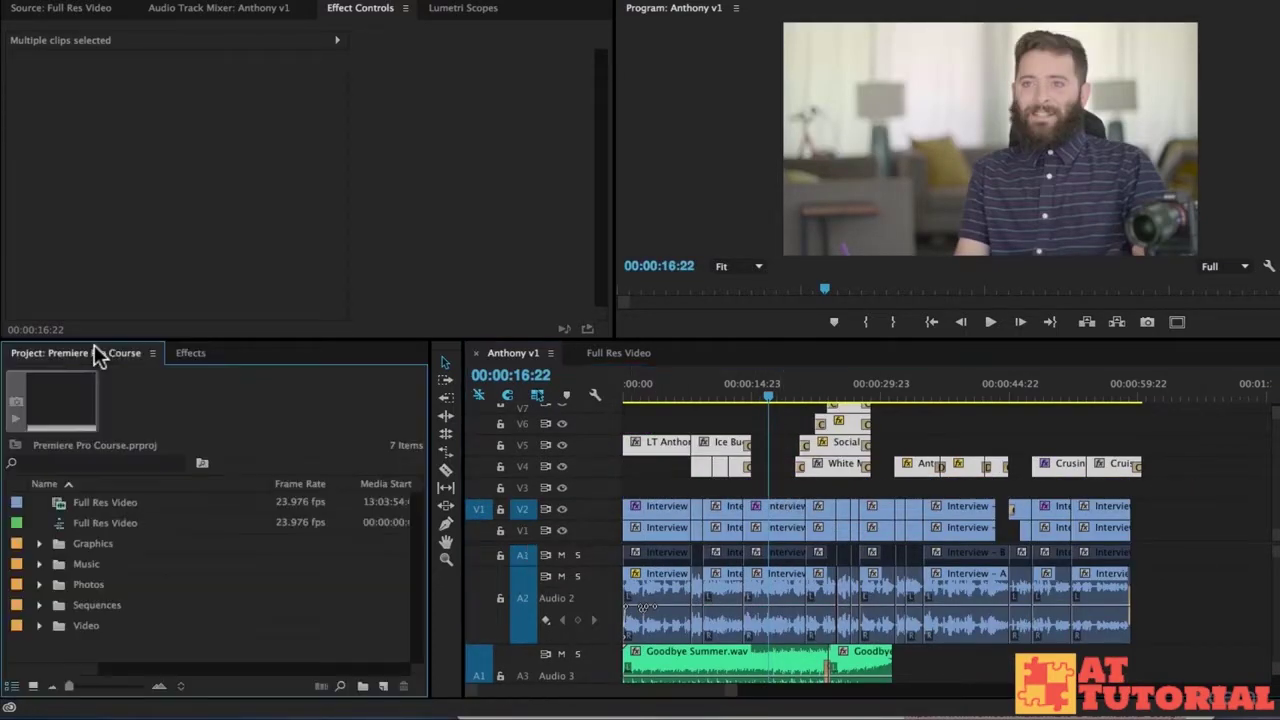
click(385, 687)
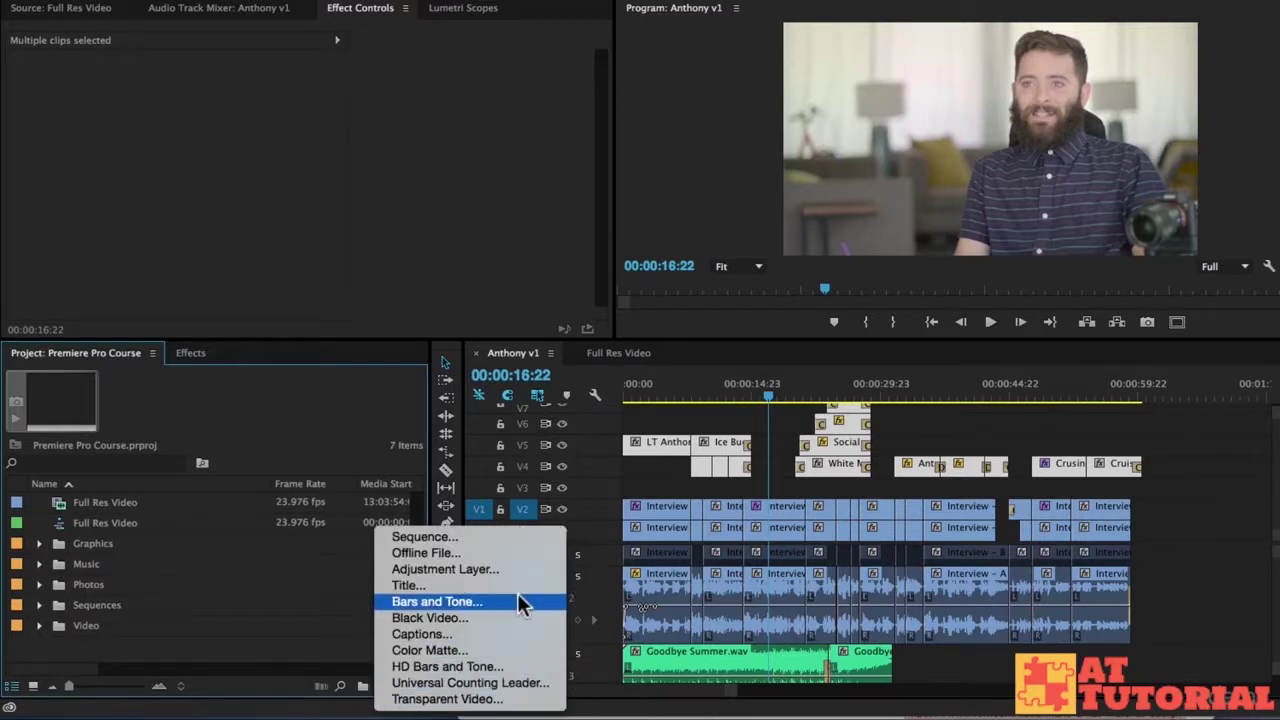
click(515, 568)
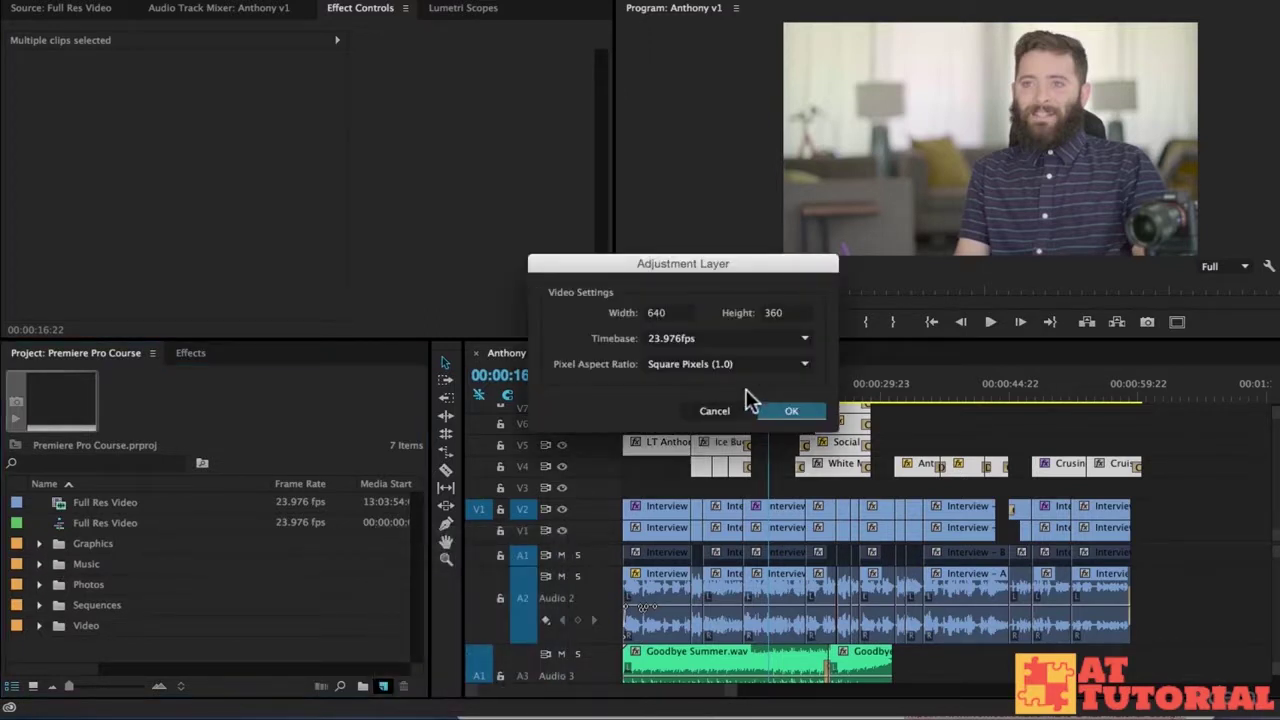
click(791, 411)
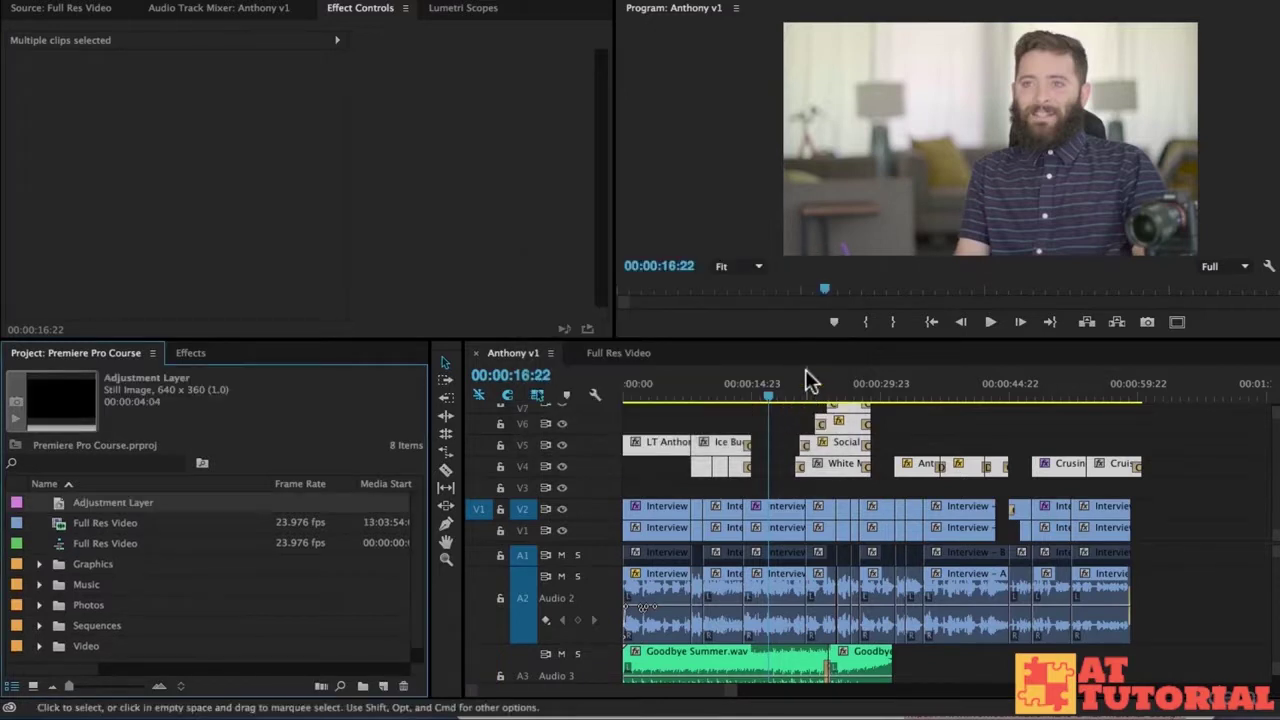
Step: Rename the adjustment layer as A-Camera Color
click(103, 503)
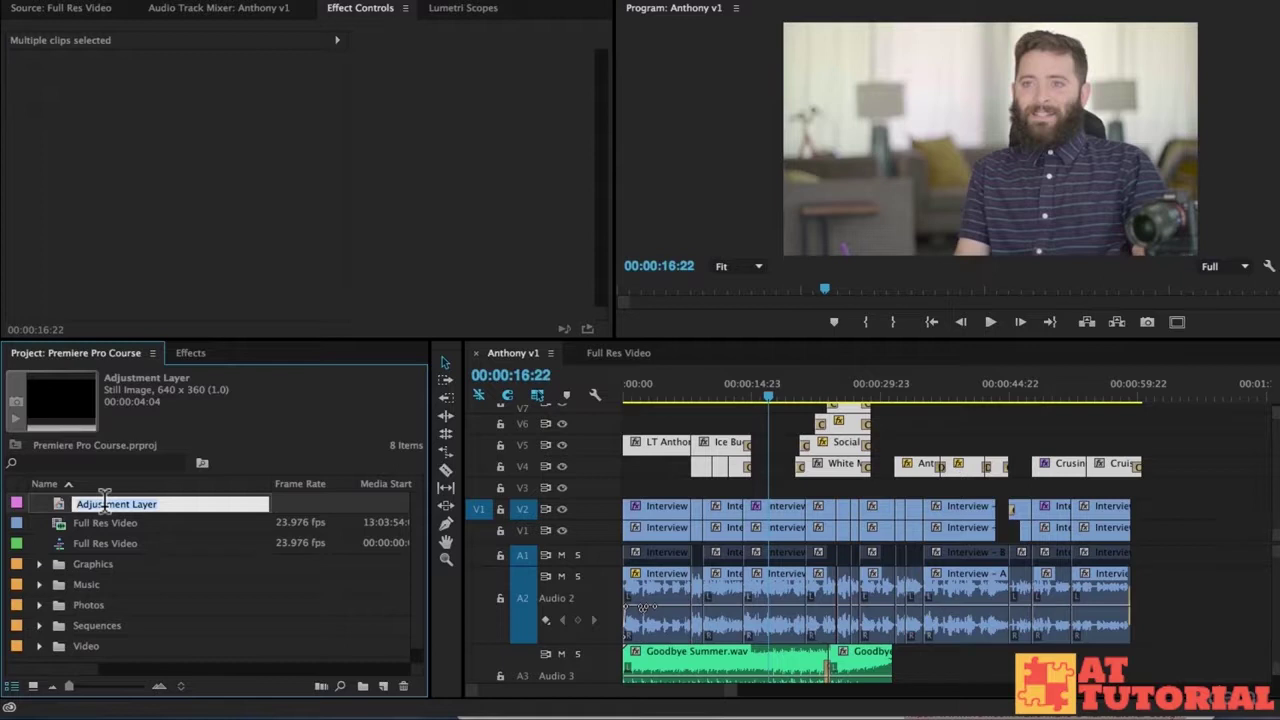
text(Camera)
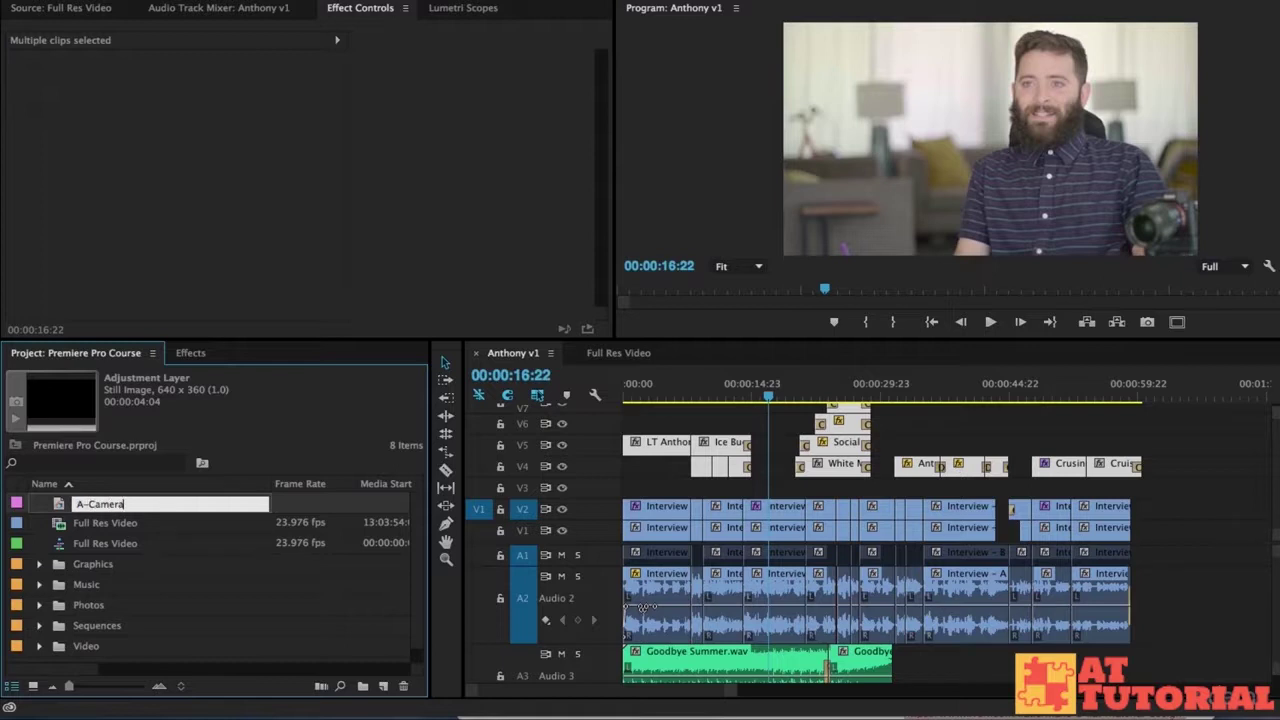
text(-Camera Color)
key(Return)
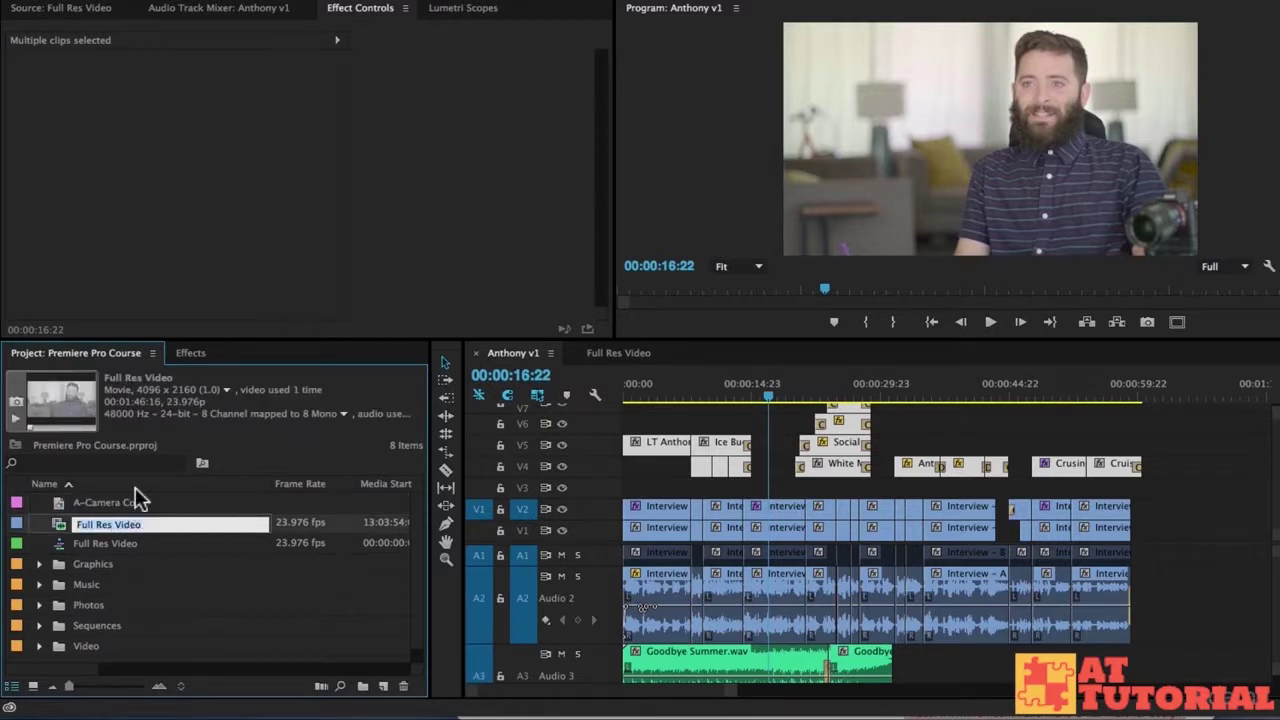
Step: Place A-Camera Color at the start of V3 and extend it to the end of the interview clips
click(110, 505)
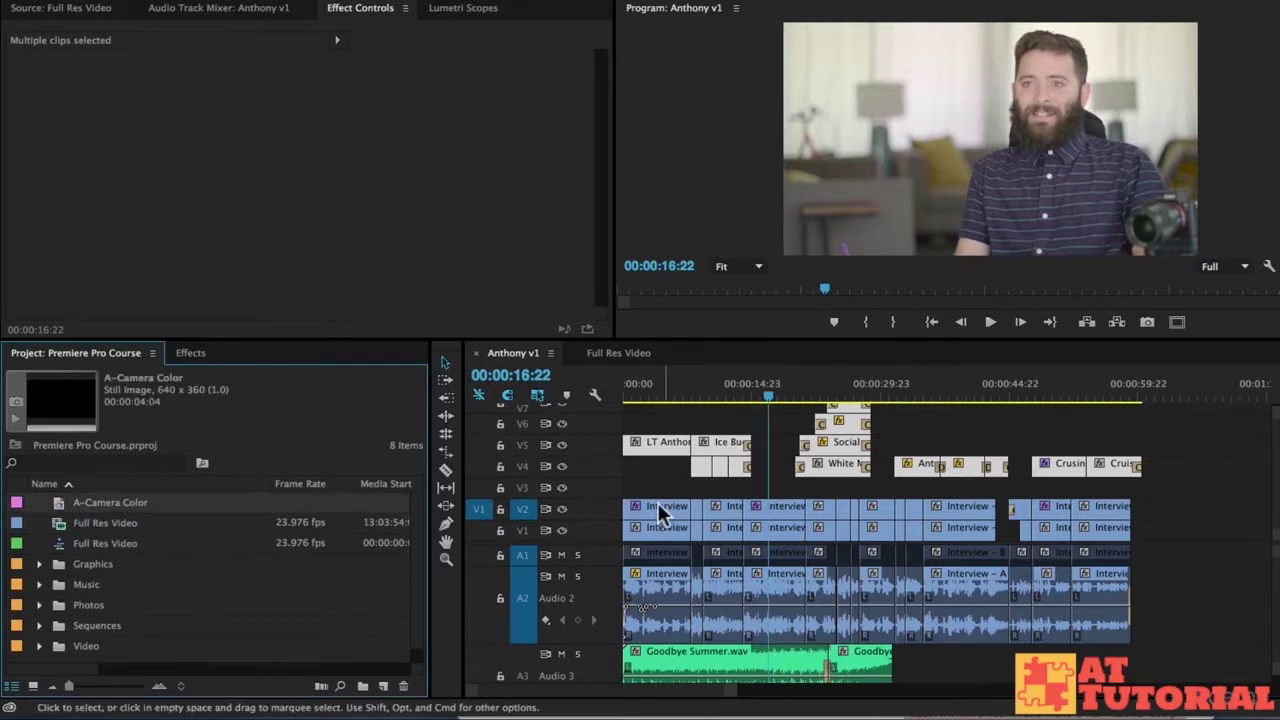
drag(100, 502, 474, 484)
drag(795, 482, 1130, 480)
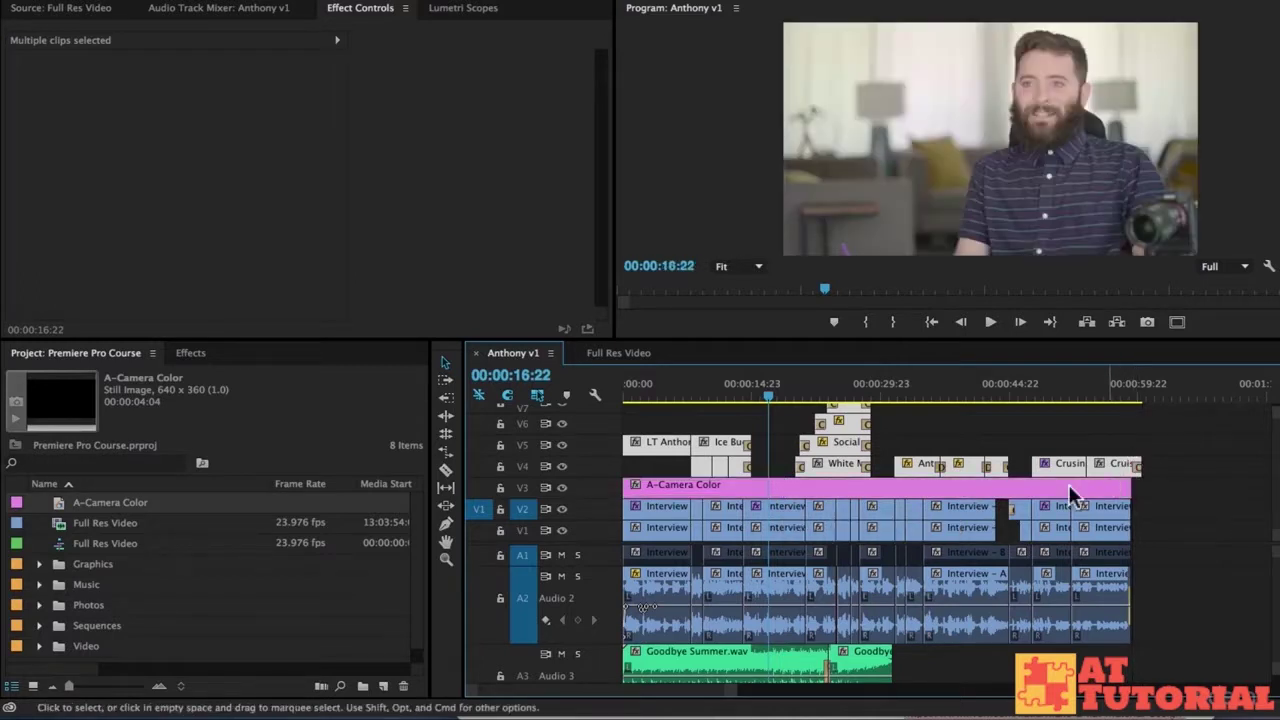
Step: Transfer the Lumetri Color effect from the first interview clip on V2 to the A-Camera Color adjustment layer
click(787, 504)
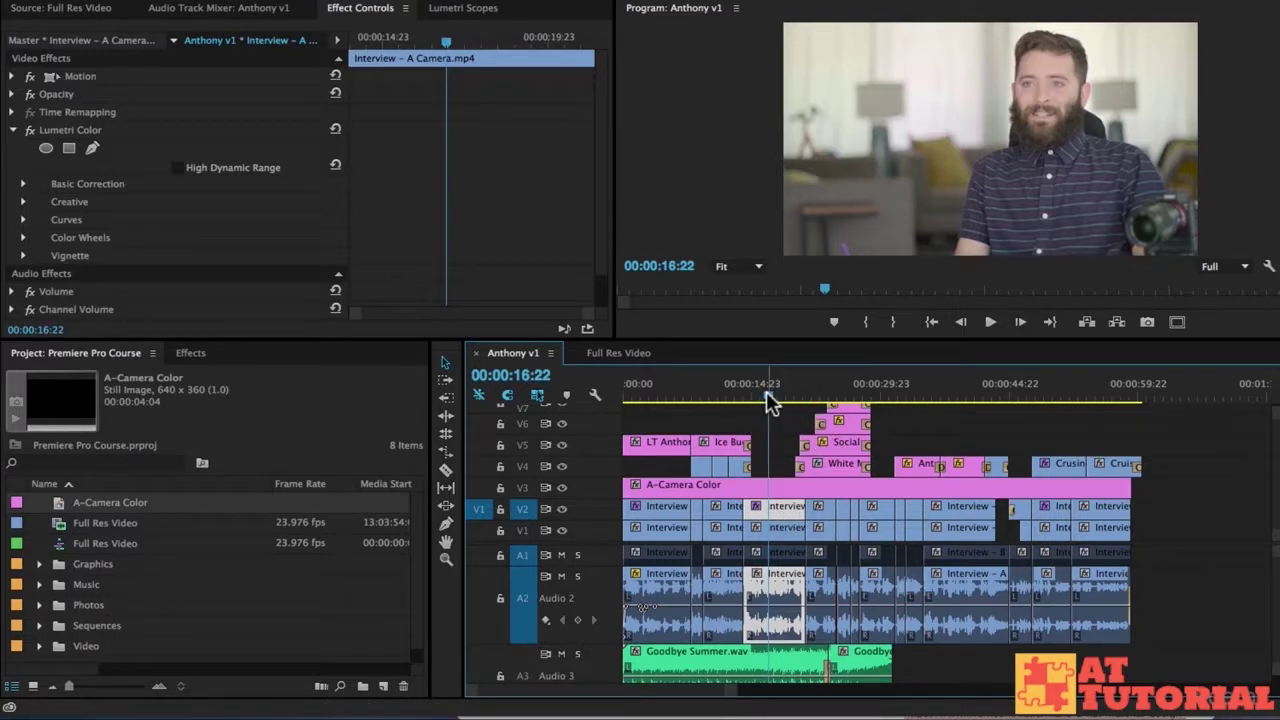
click(659, 395)
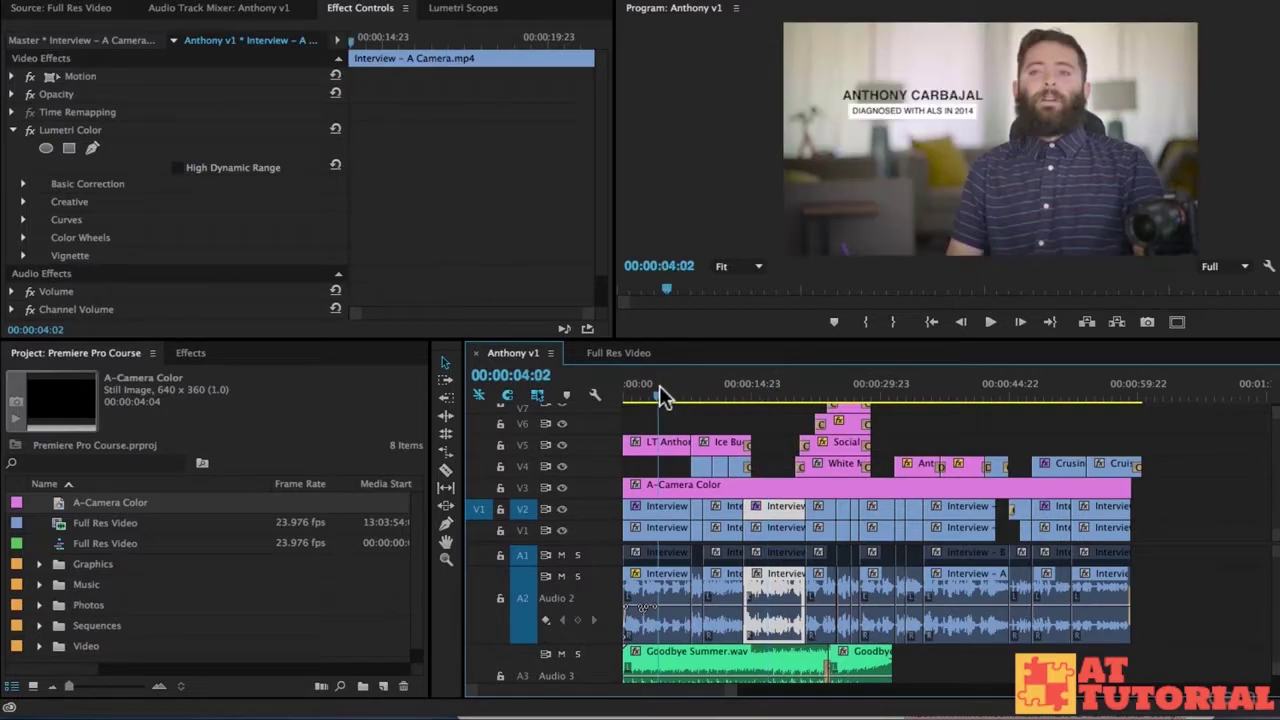
key(Down)
click(651, 399)
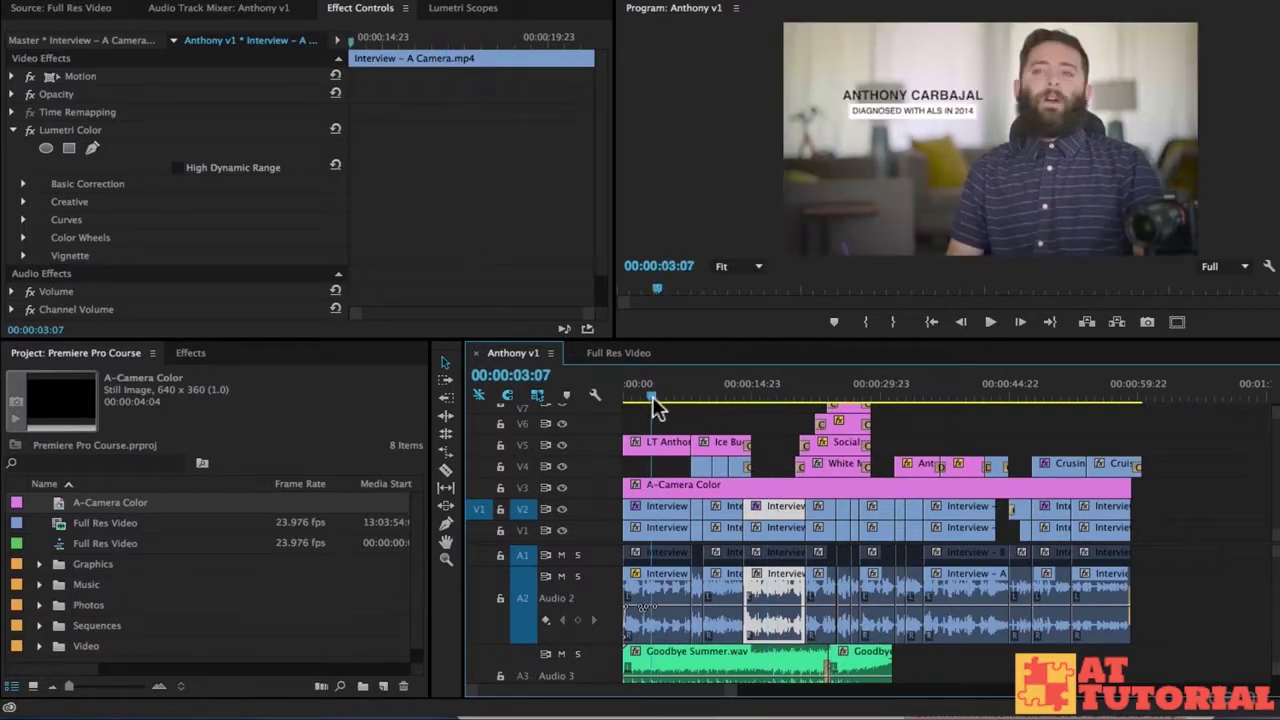
click(669, 505)
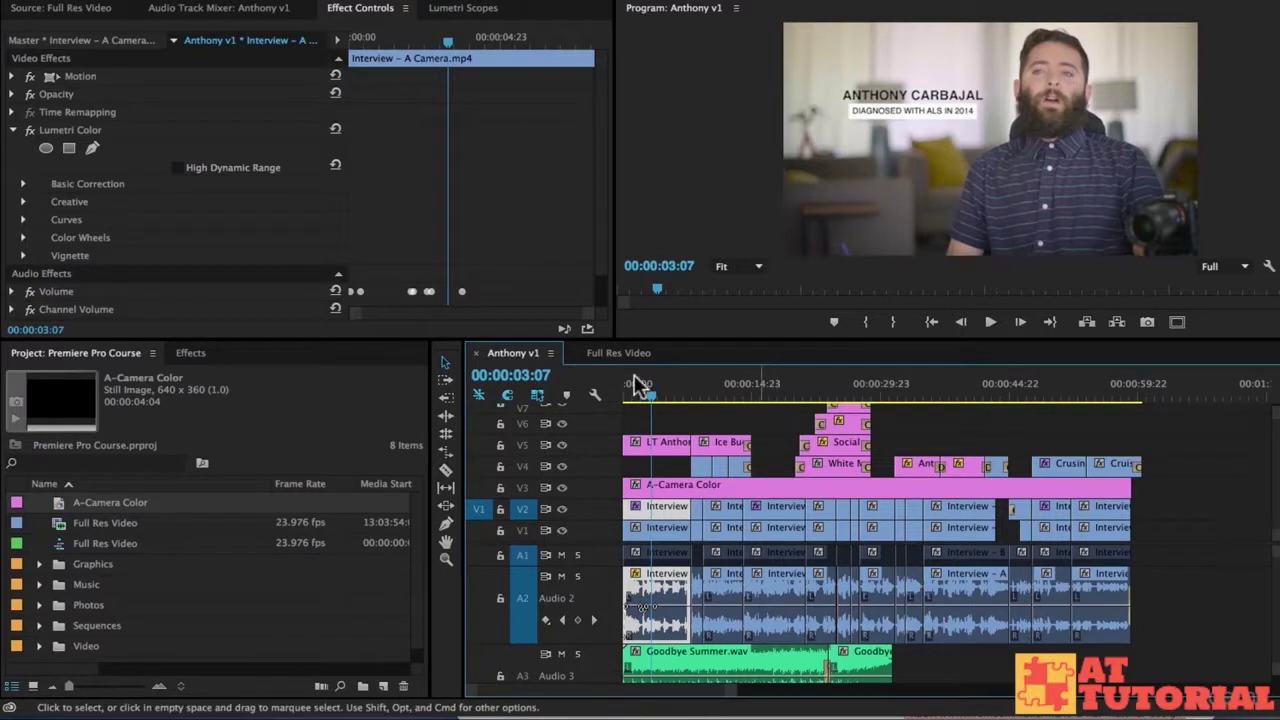
click(70, 128)
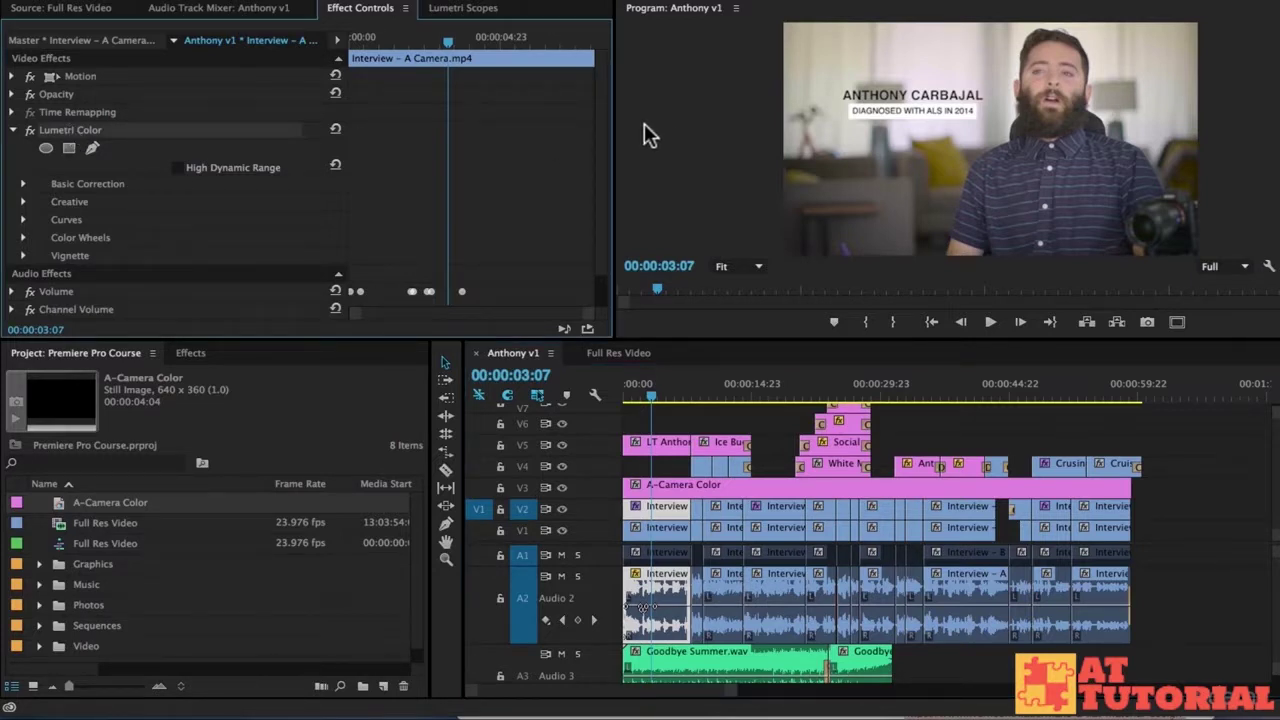
key(Delete)
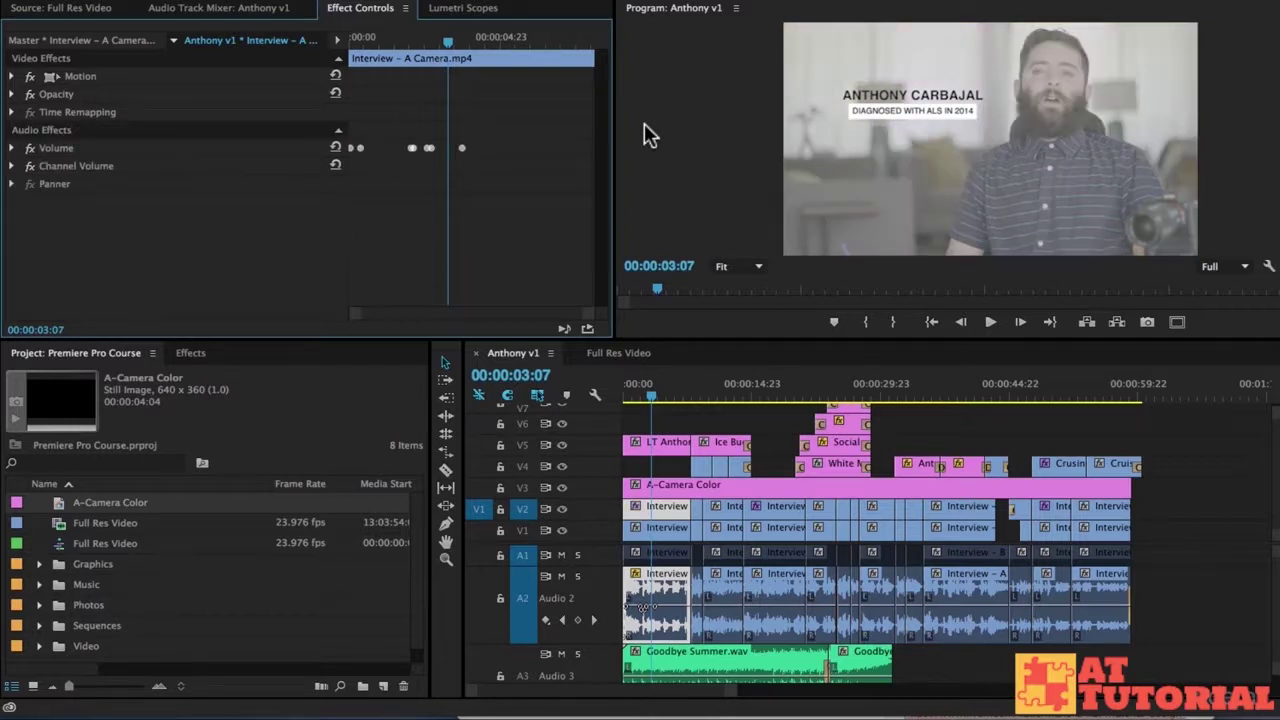
click(670, 487)
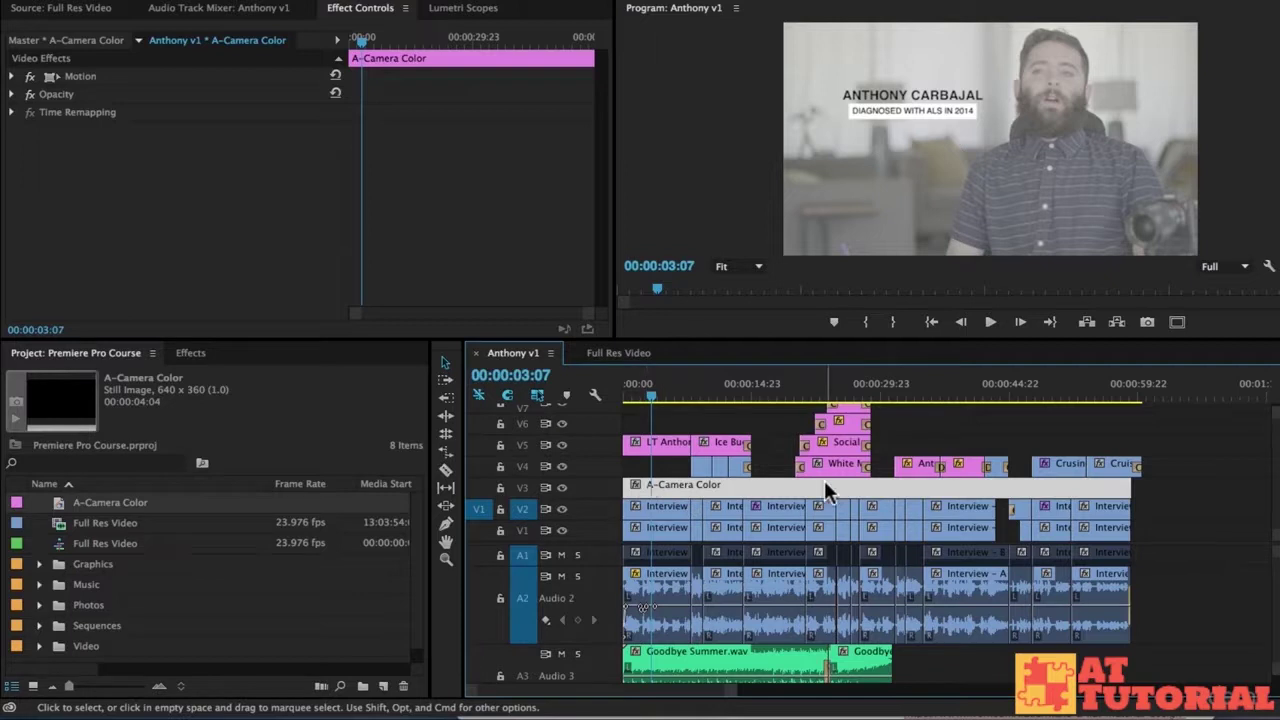
key(ctrl+v)
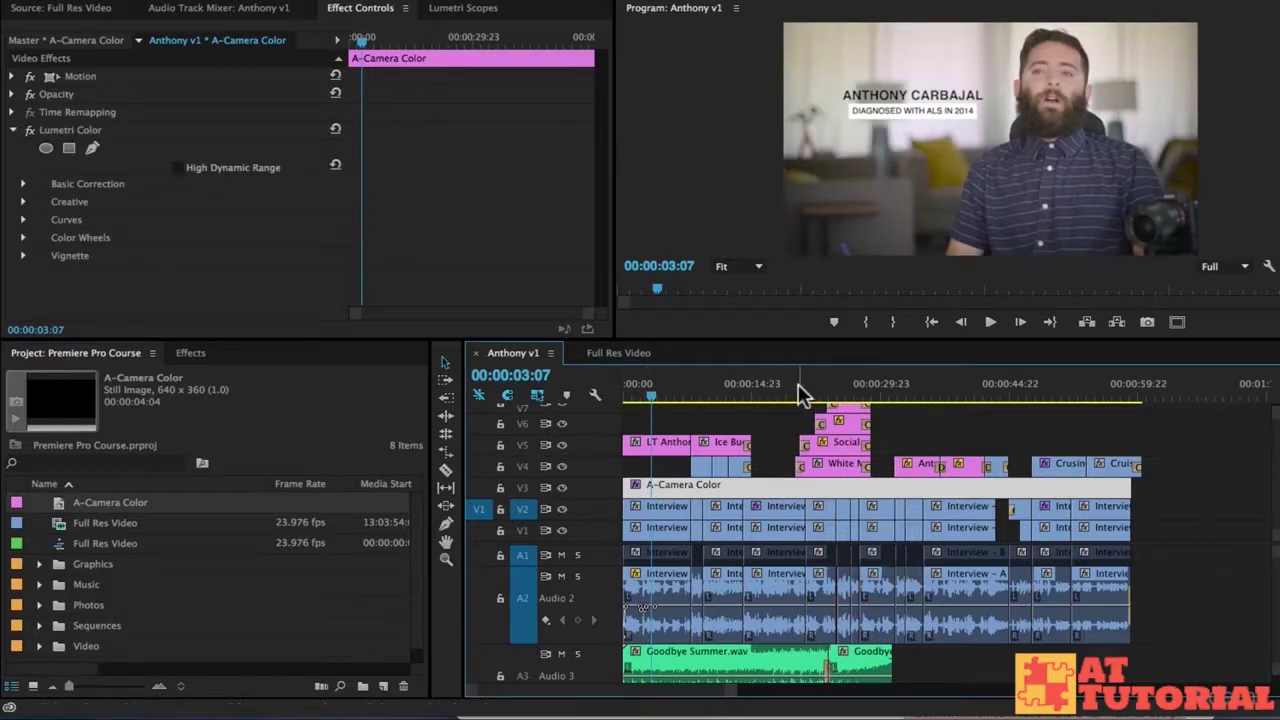
Step: Remove the Lumetri Color effect from the V2 interview clip at 00:00:17:10
click(773, 386)
click(774, 508)
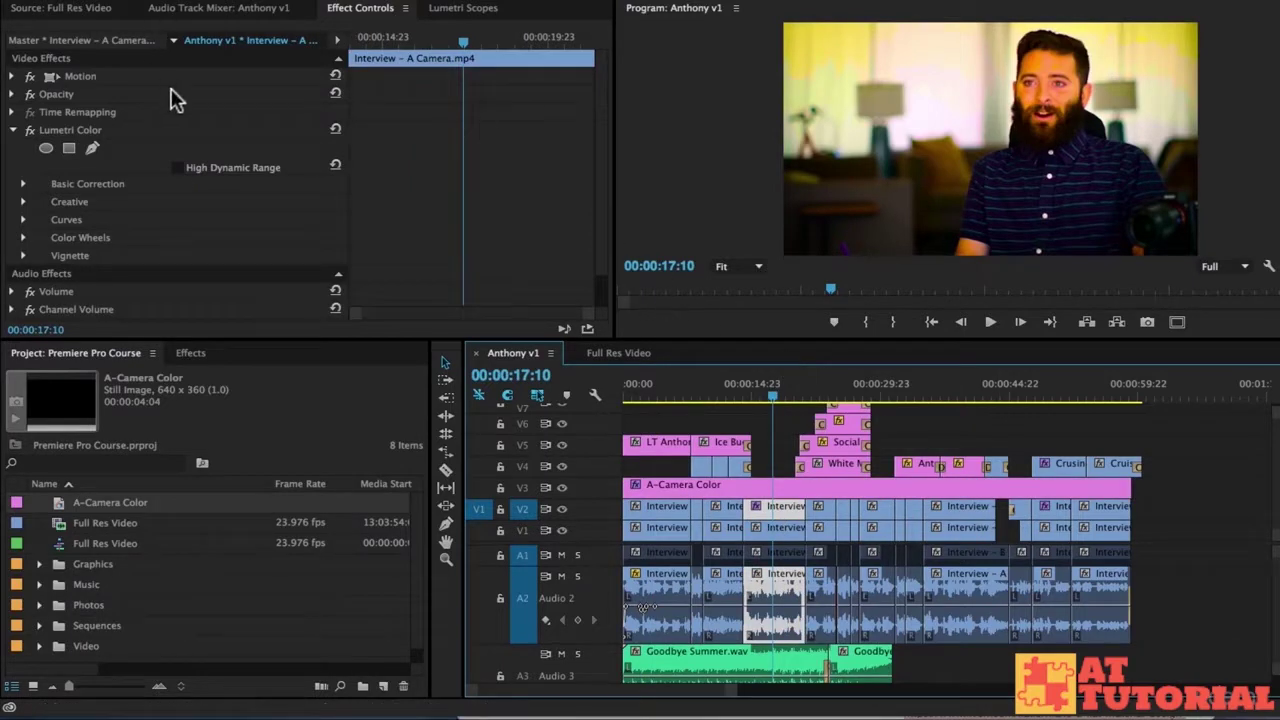
click(40, 130)
key(Delete)
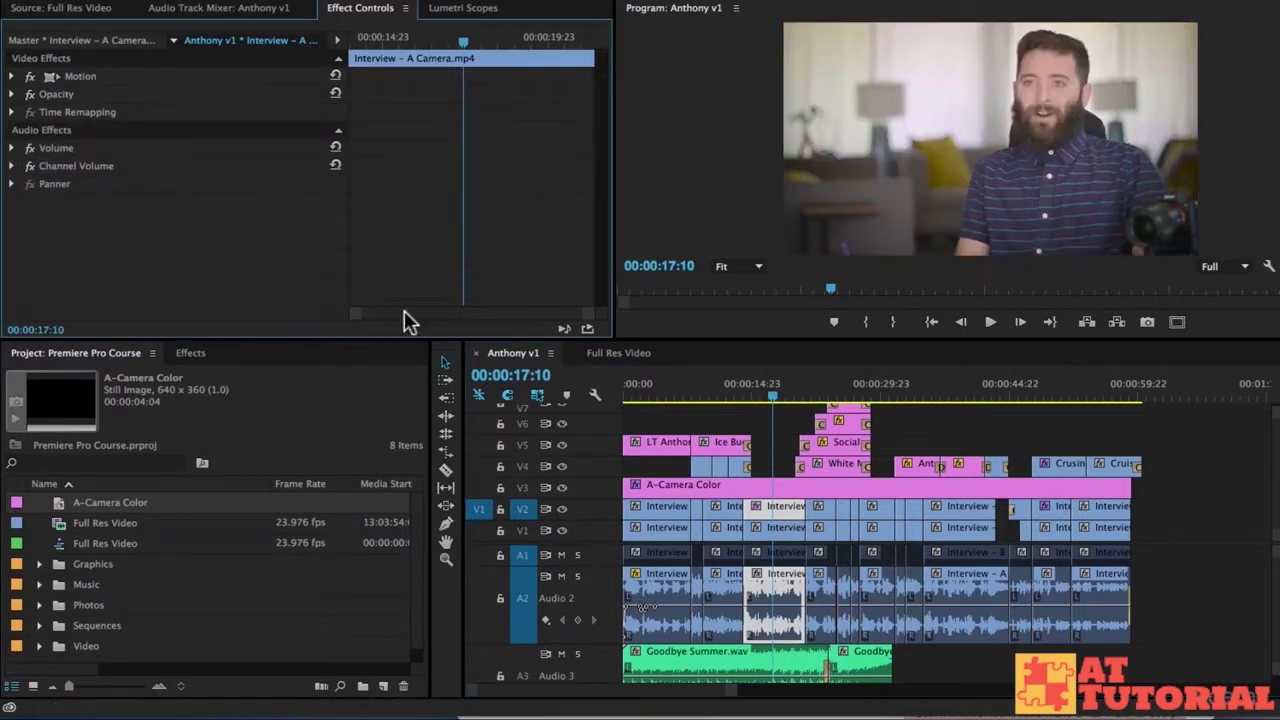
drag(650, 390, 557, 394)
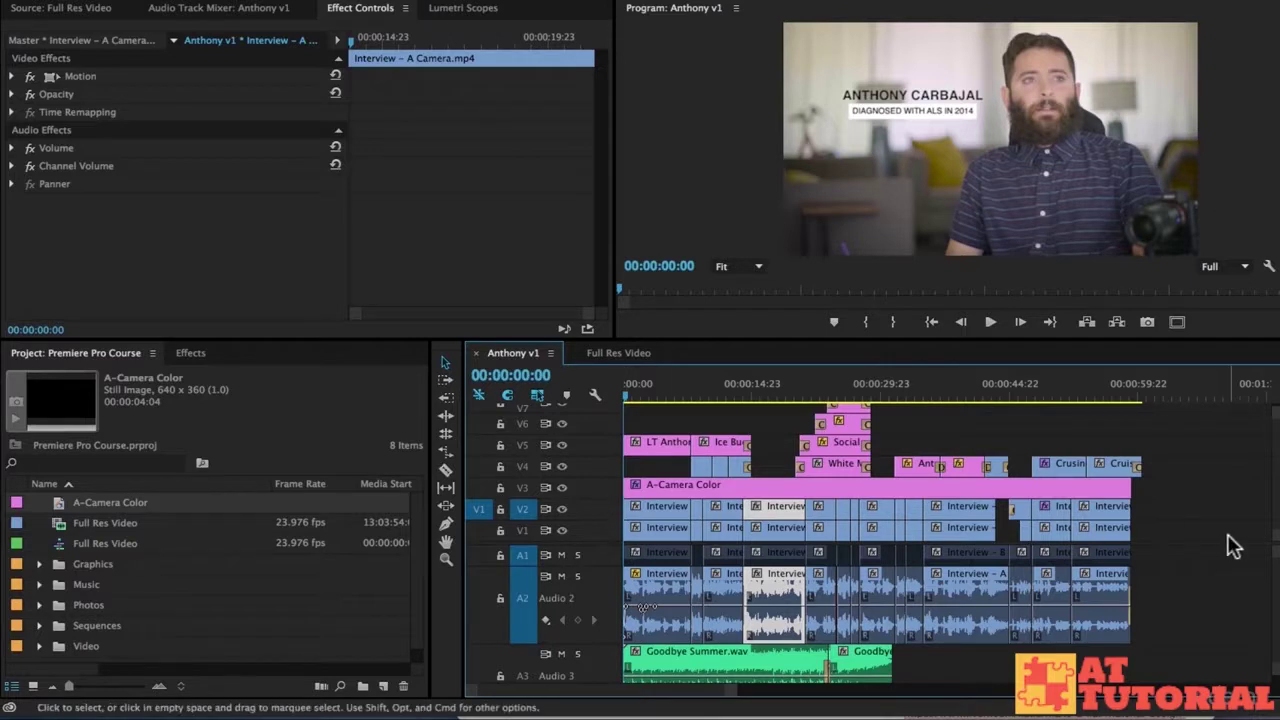
click(669, 508)
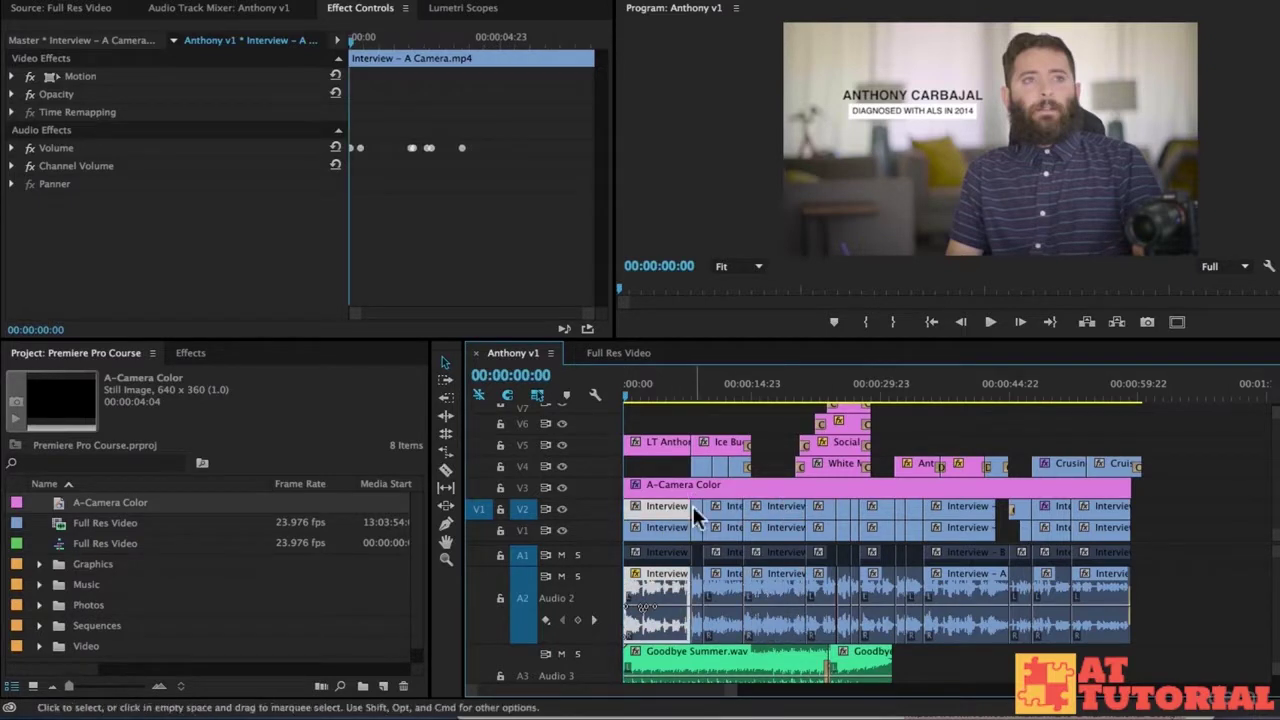
click(693, 506)
Step: Set the Vignette Amount to 0 in the Lumetri Color effect of the A-Camera Color adjustment layer
click(664, 484)
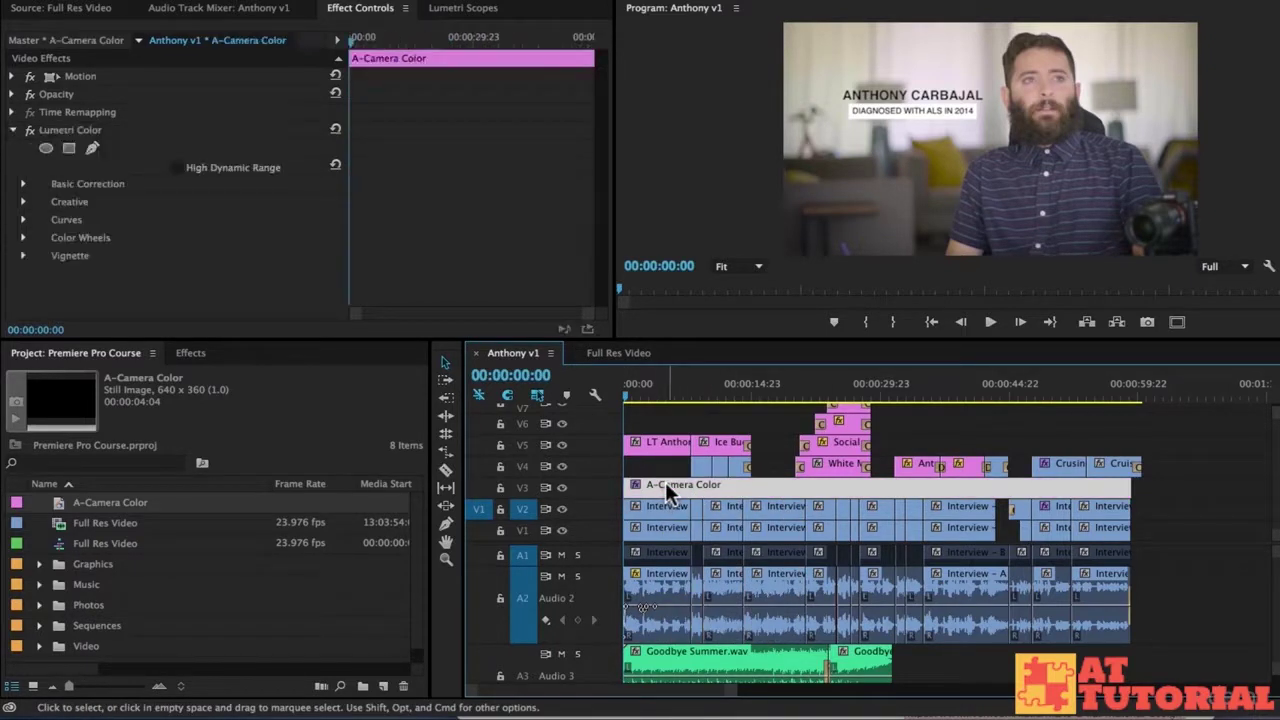
click(762, 393)
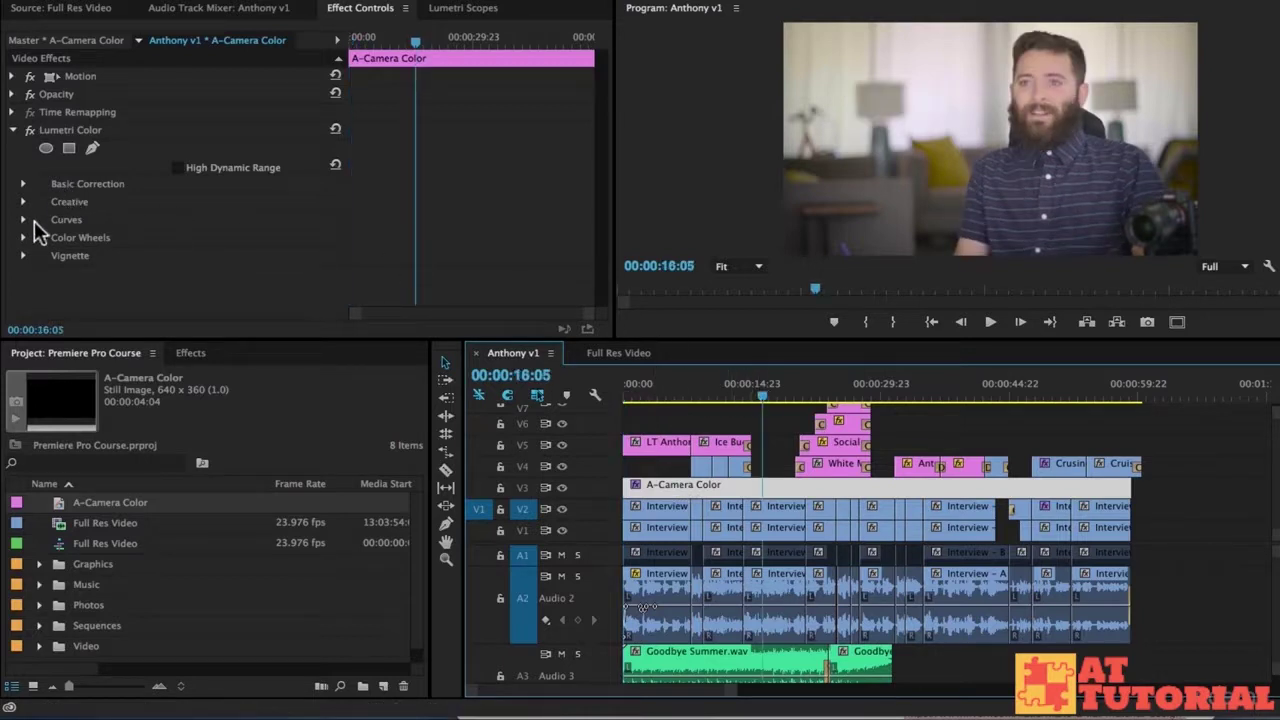
click(25, 256)
scroll(400, 215, down, 2)
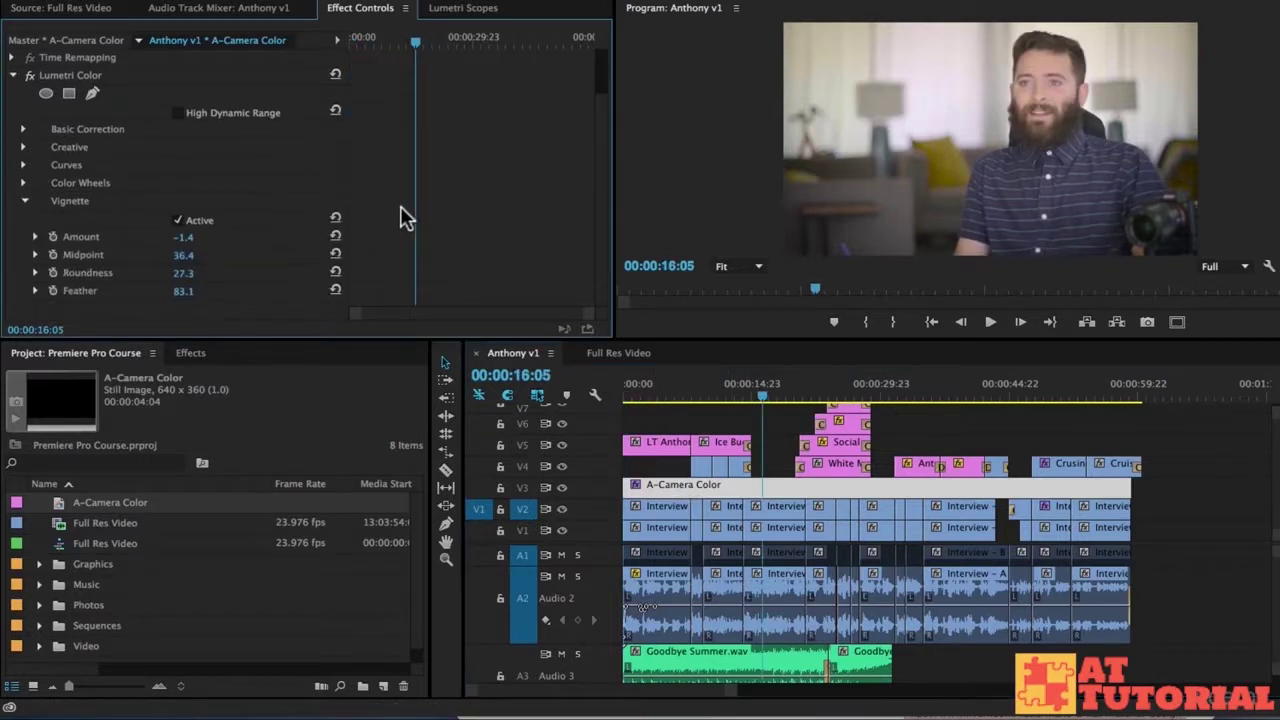
click(193, 237)
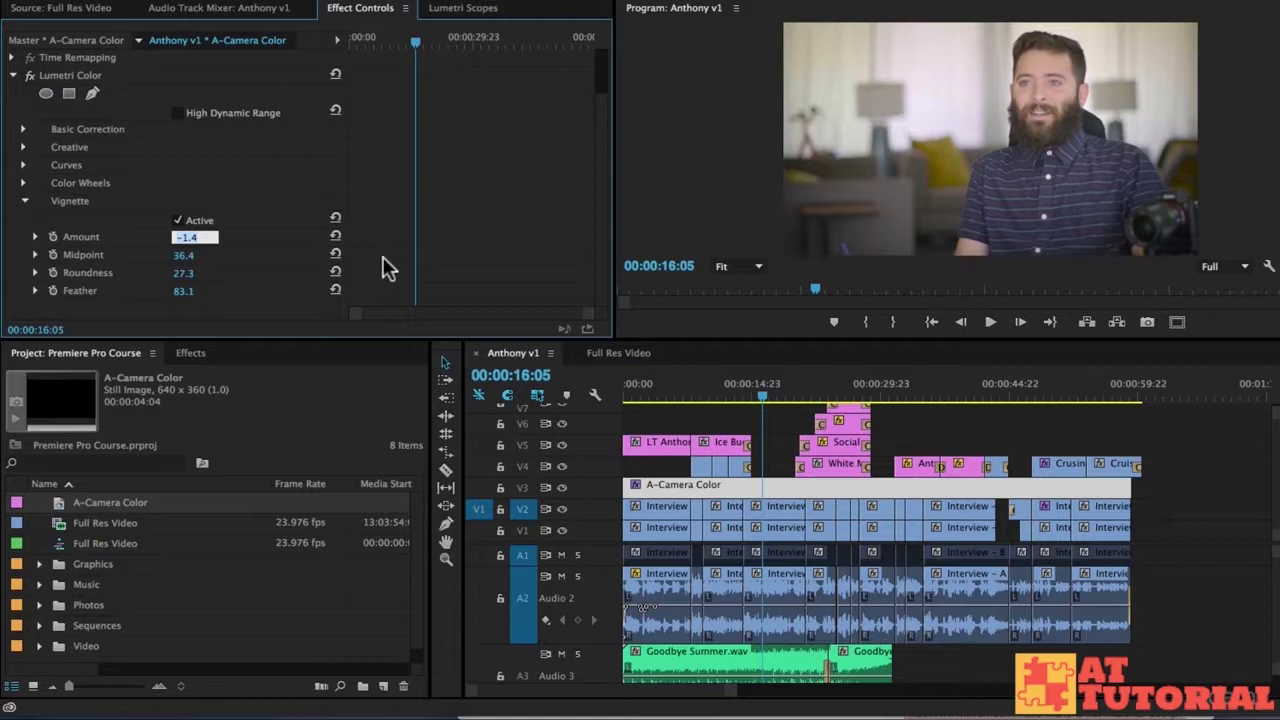
text(0)
key(Return)
click(765, 486)
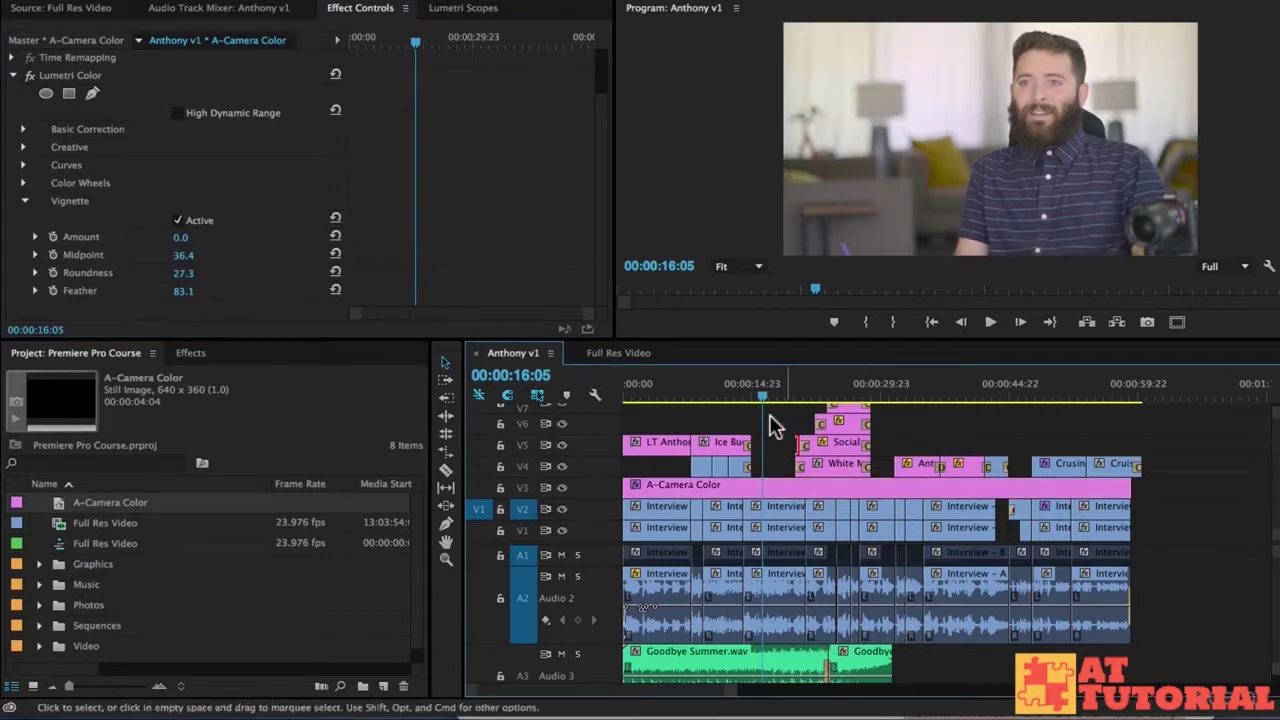
Step: Check the A-Camera Color grade at several points along the interview, ending on the A-camera shot at 00:00:17:17
click(678, 390)
click(892, 388)
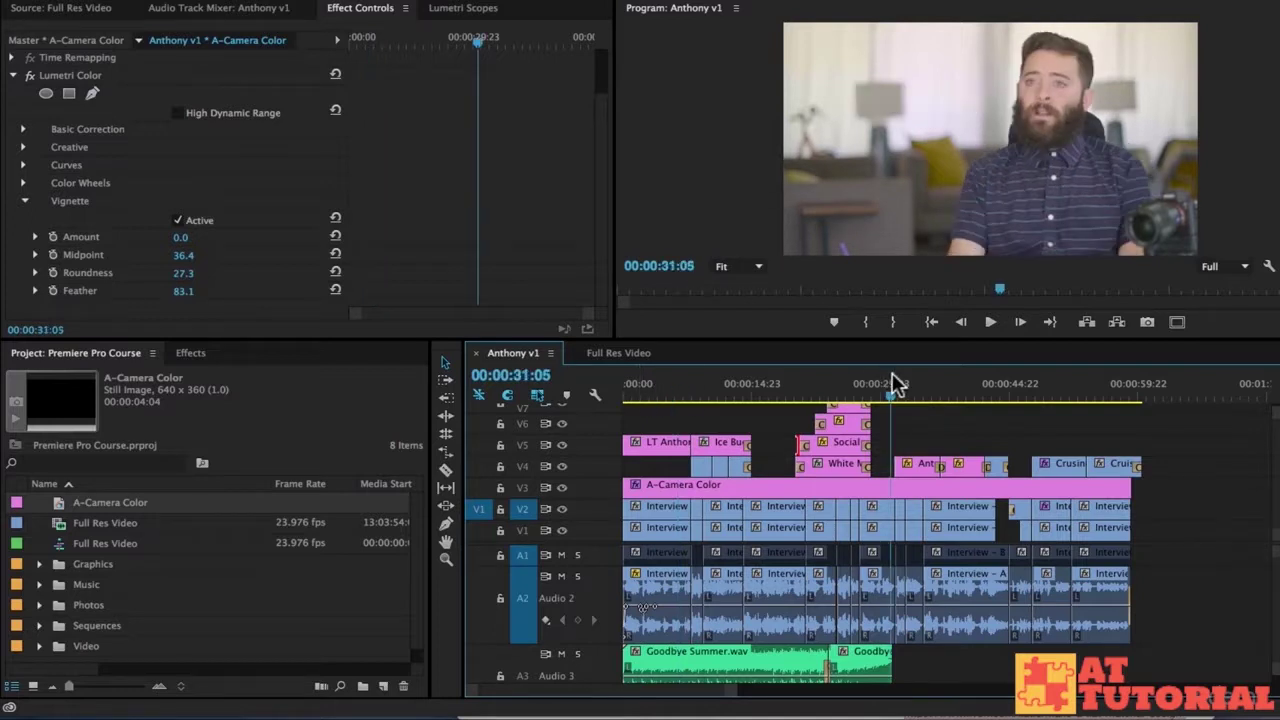
click(1022, 391)
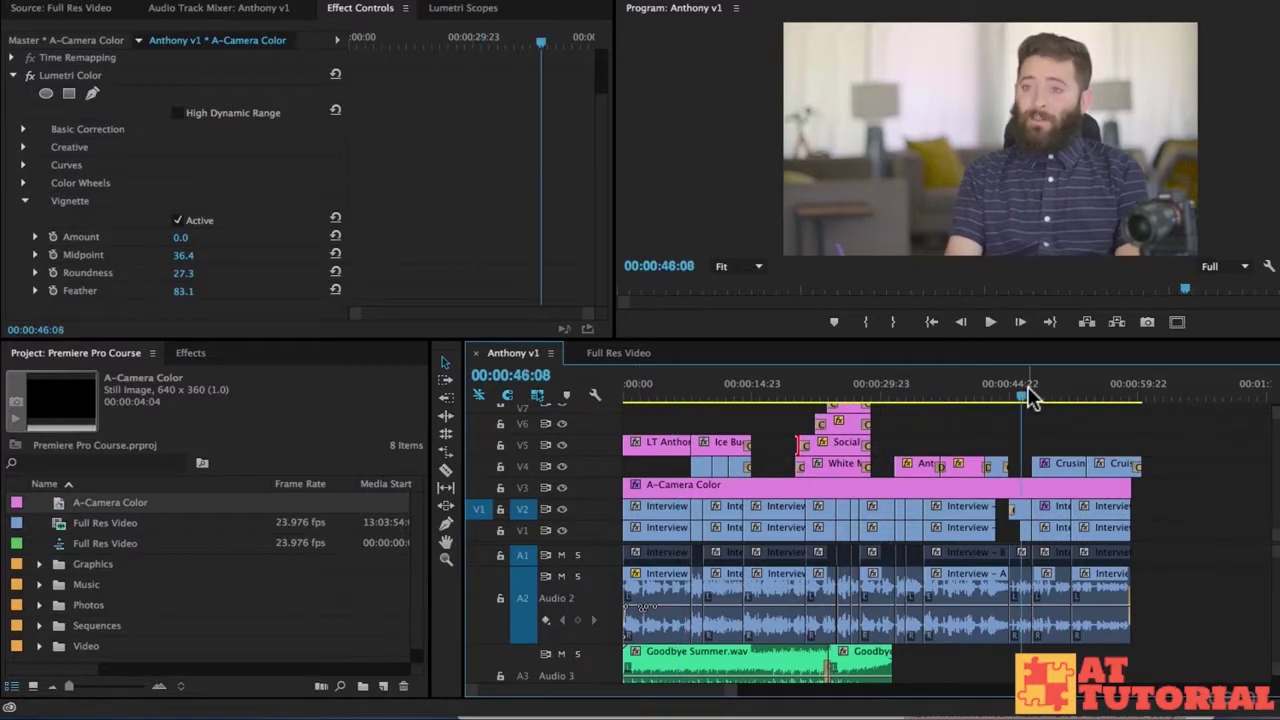
click(967, 420)
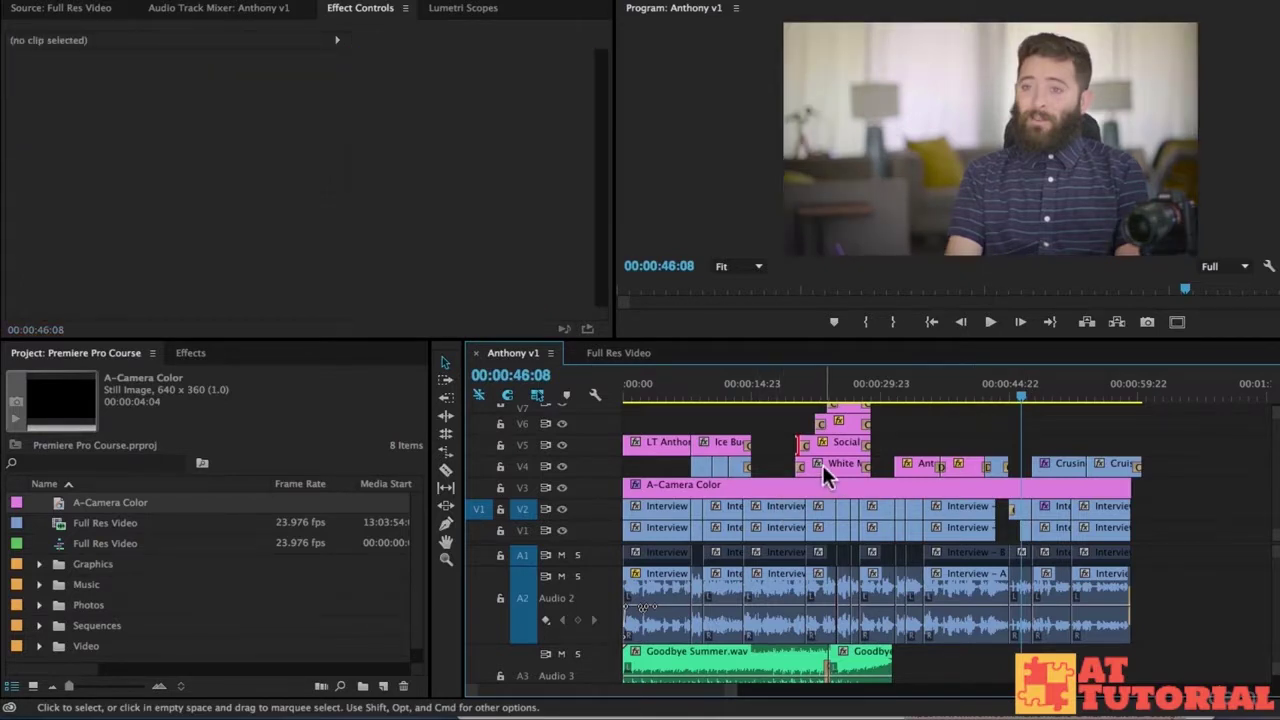
click(775, 393)
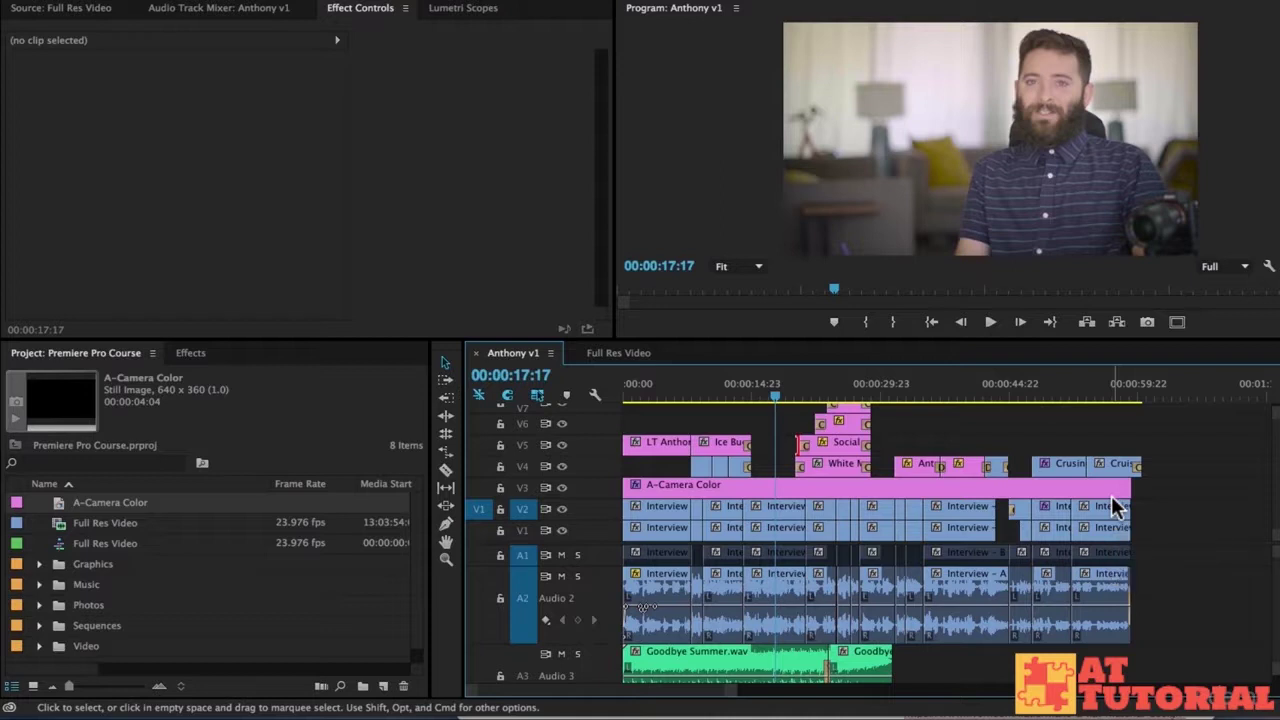
click(797, 484)
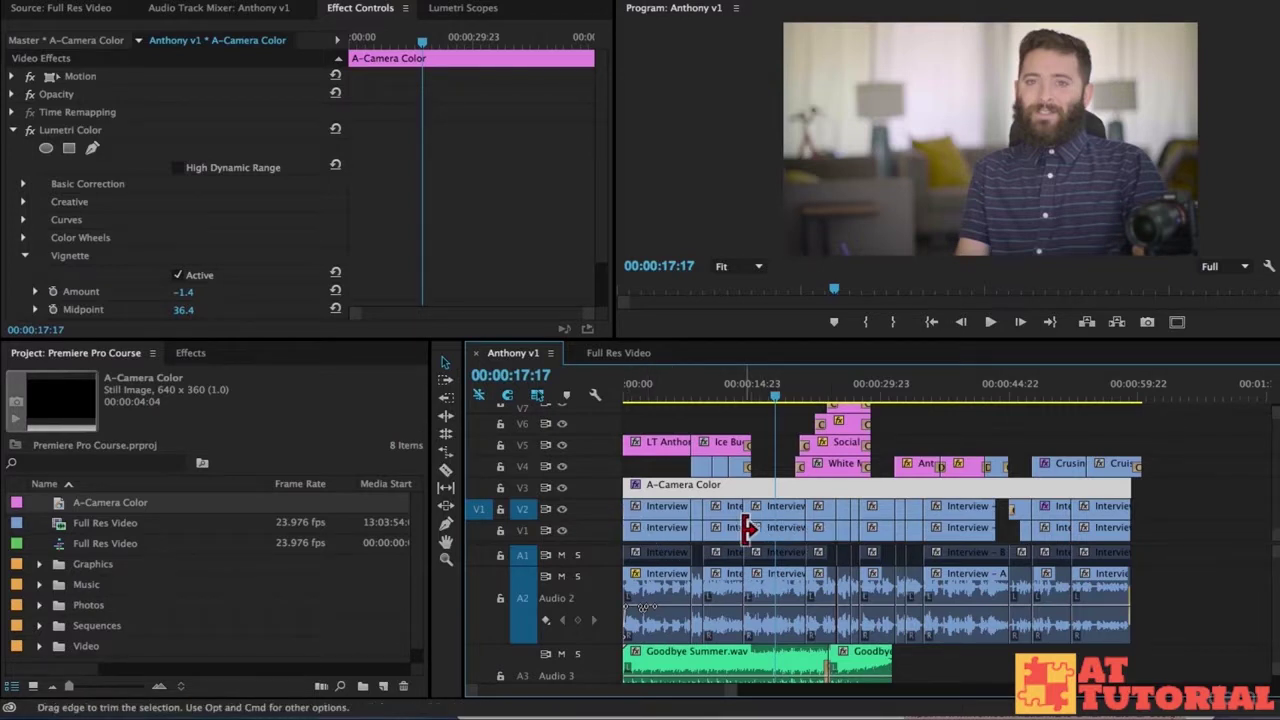
Step: Expand the Video 1 track to show the thumbnails of the B-camera interview clips
double_click(594, 532)
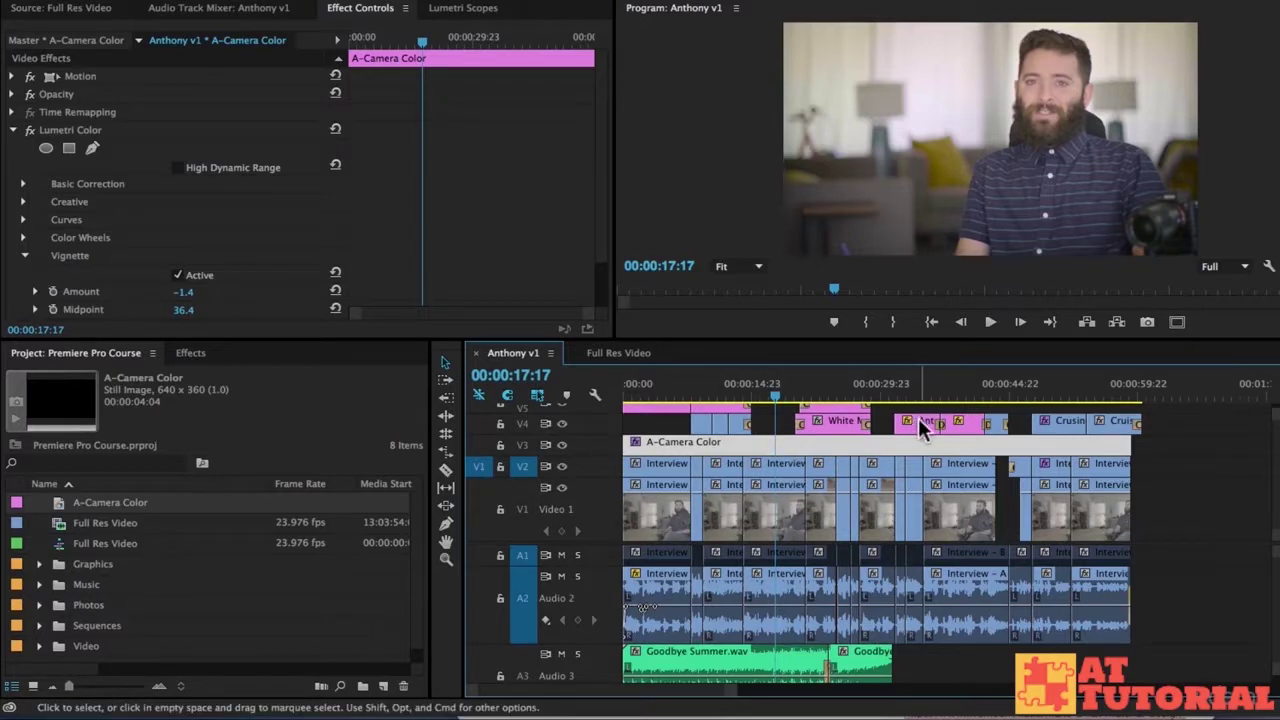
key(equal)
key(equal)
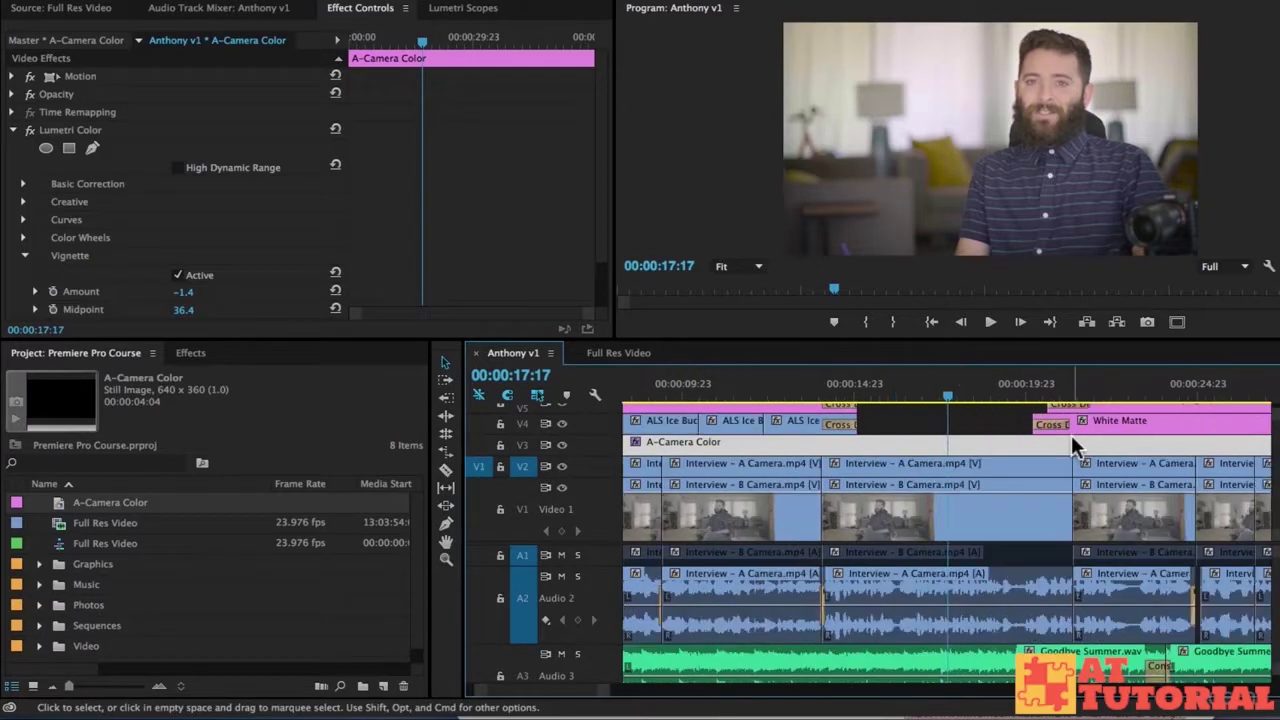
Step: Play the A-camera interview clip on V2 from 00:00:15:06 and place the playhead at 00:00:17:14
click(897, 463)
click(937, 480)
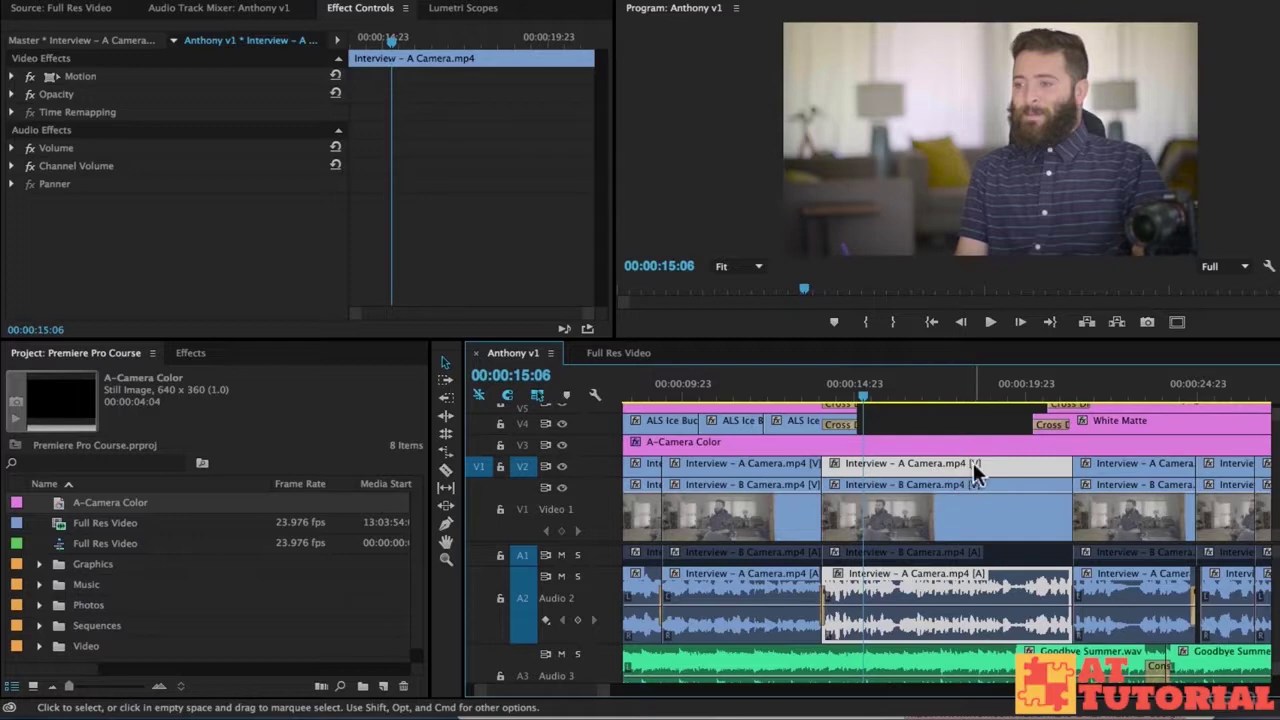
key(XF86AudioRaiseVolume)
key(space)
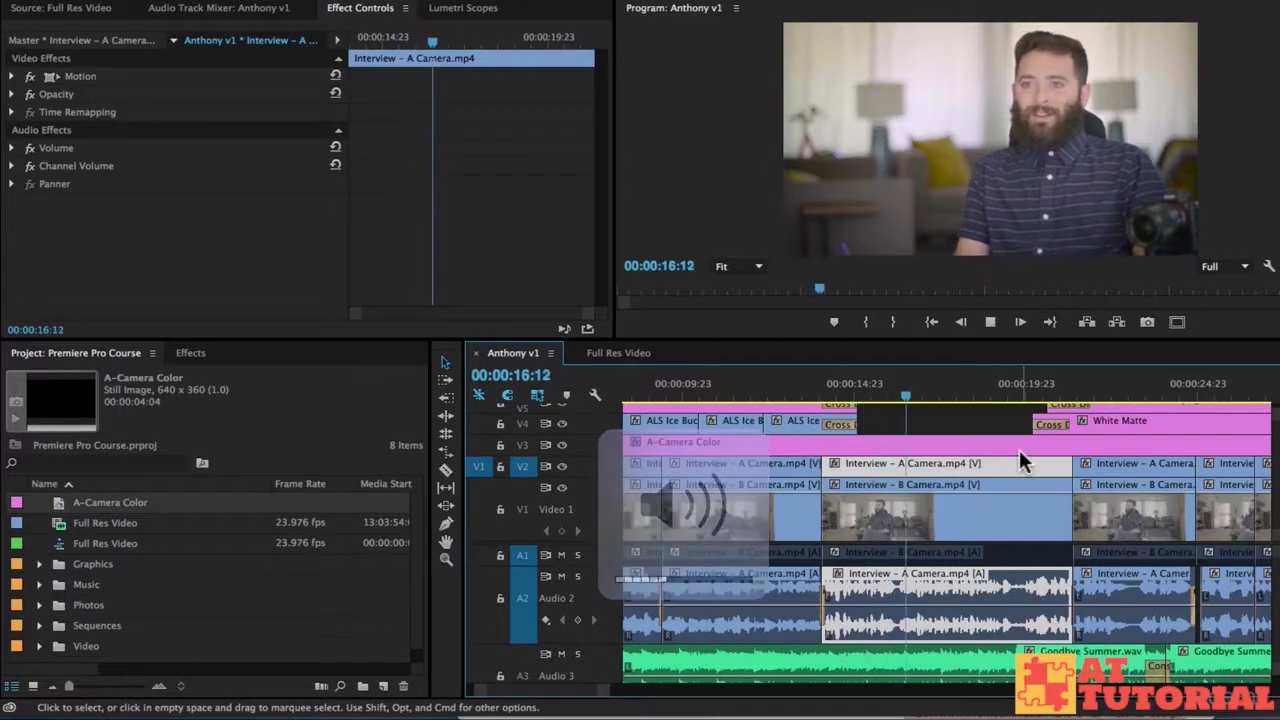
key(space)
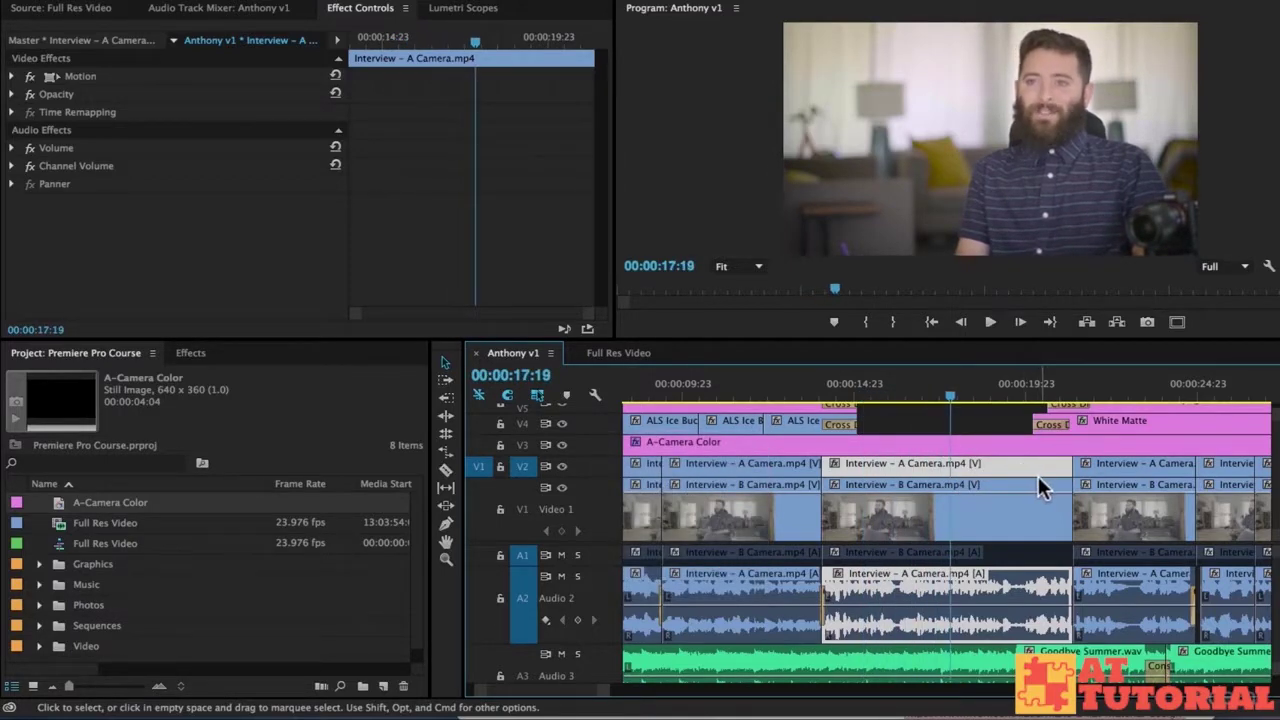
click(941, 395)
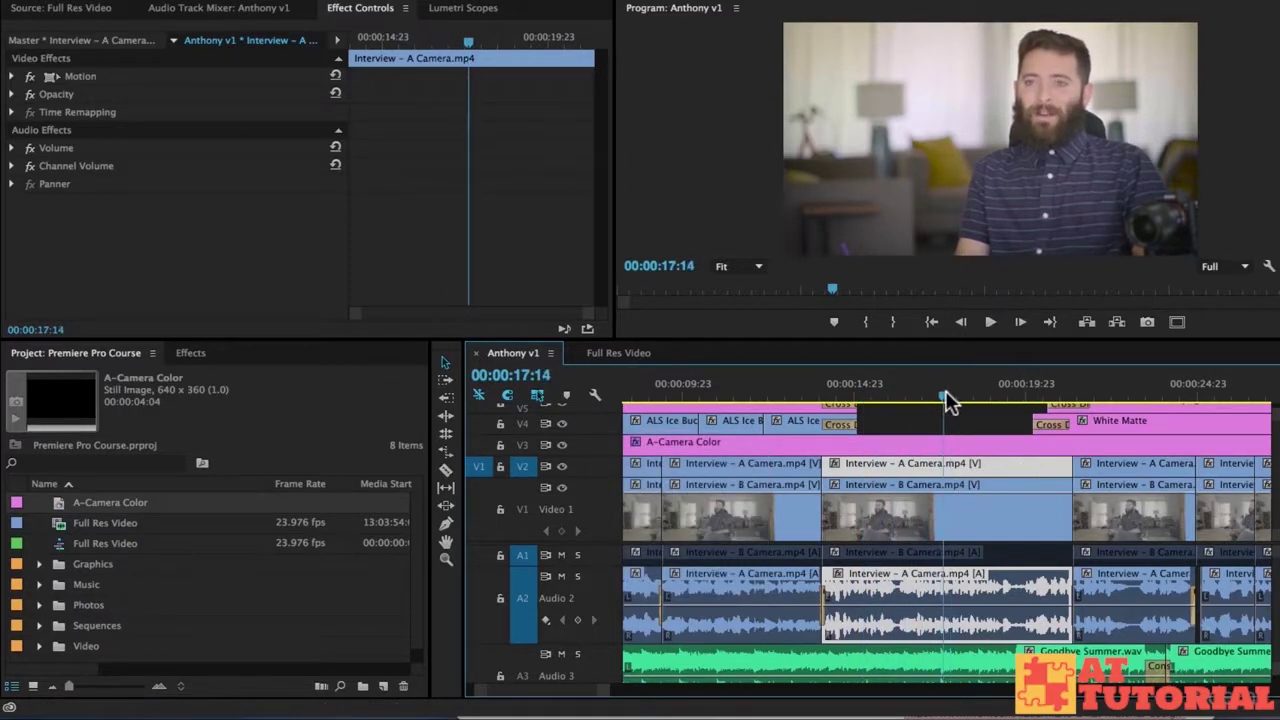
Step: Try to trim the end of the A-camera clip, including its linked audio, back to 00:00:17:14
click(1000, 422)
click(1064, 466)
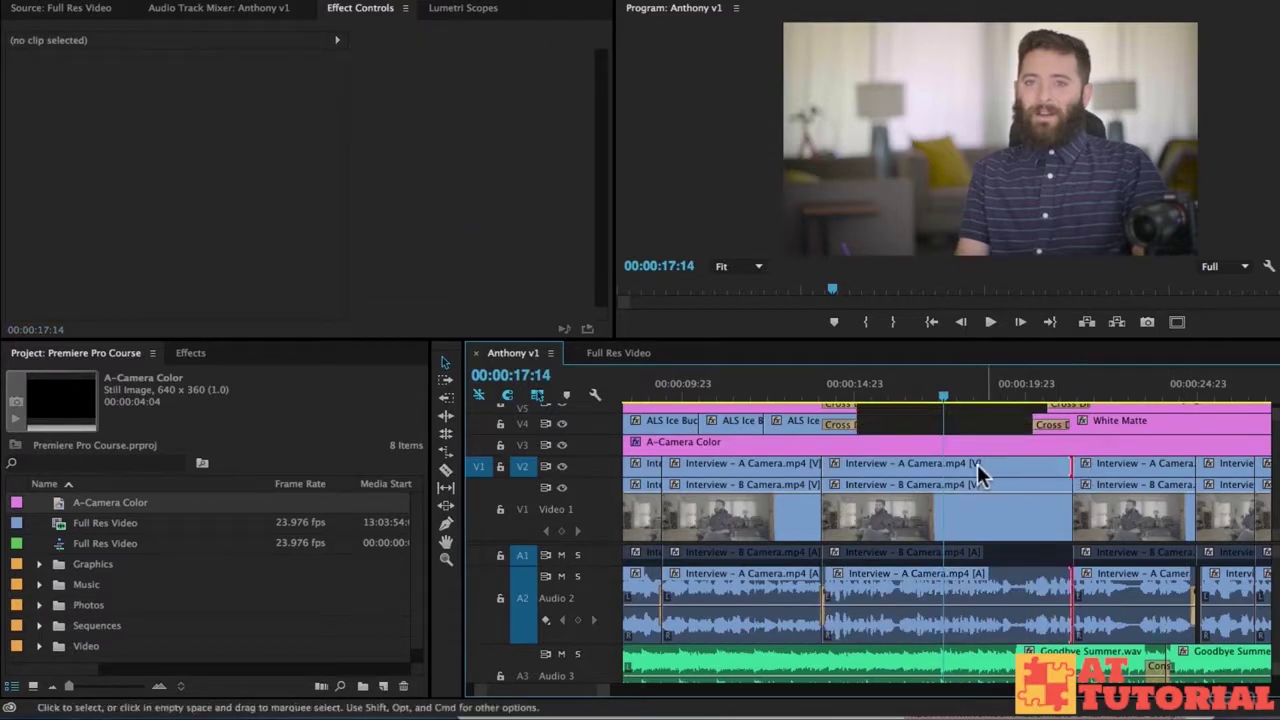
drag(1055, 465, 942, 465)
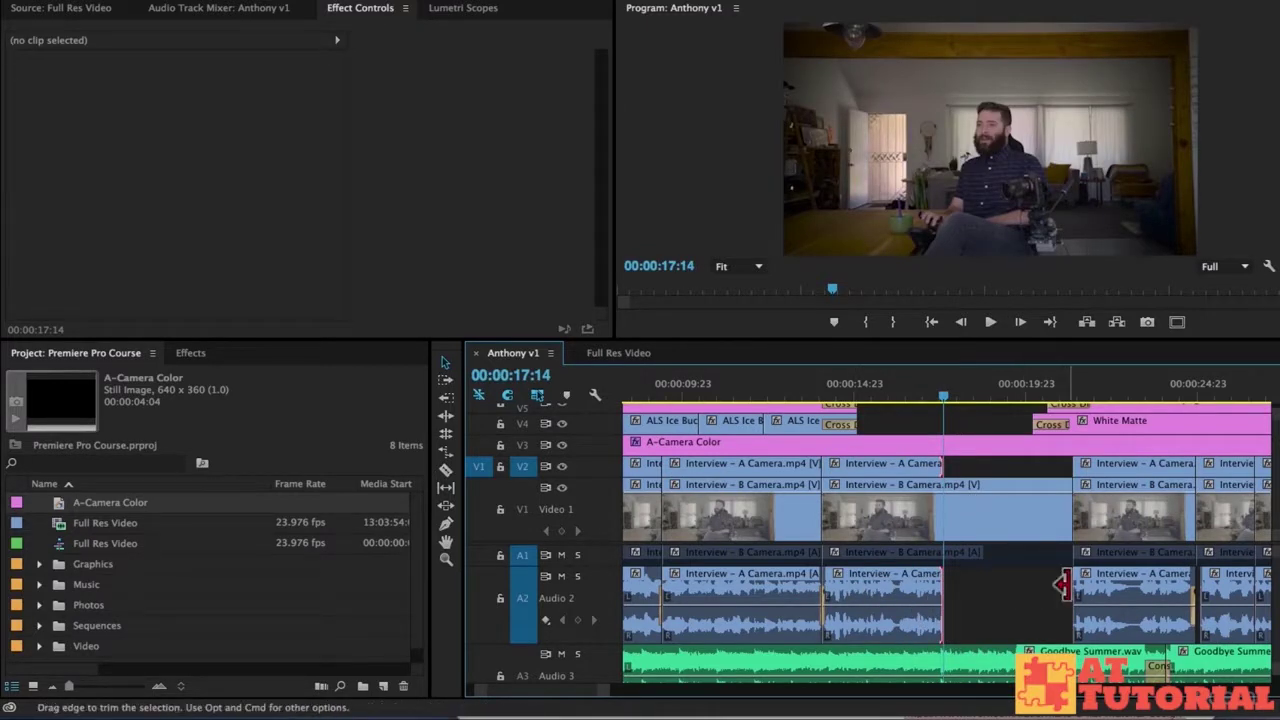
key(ctrl+z)
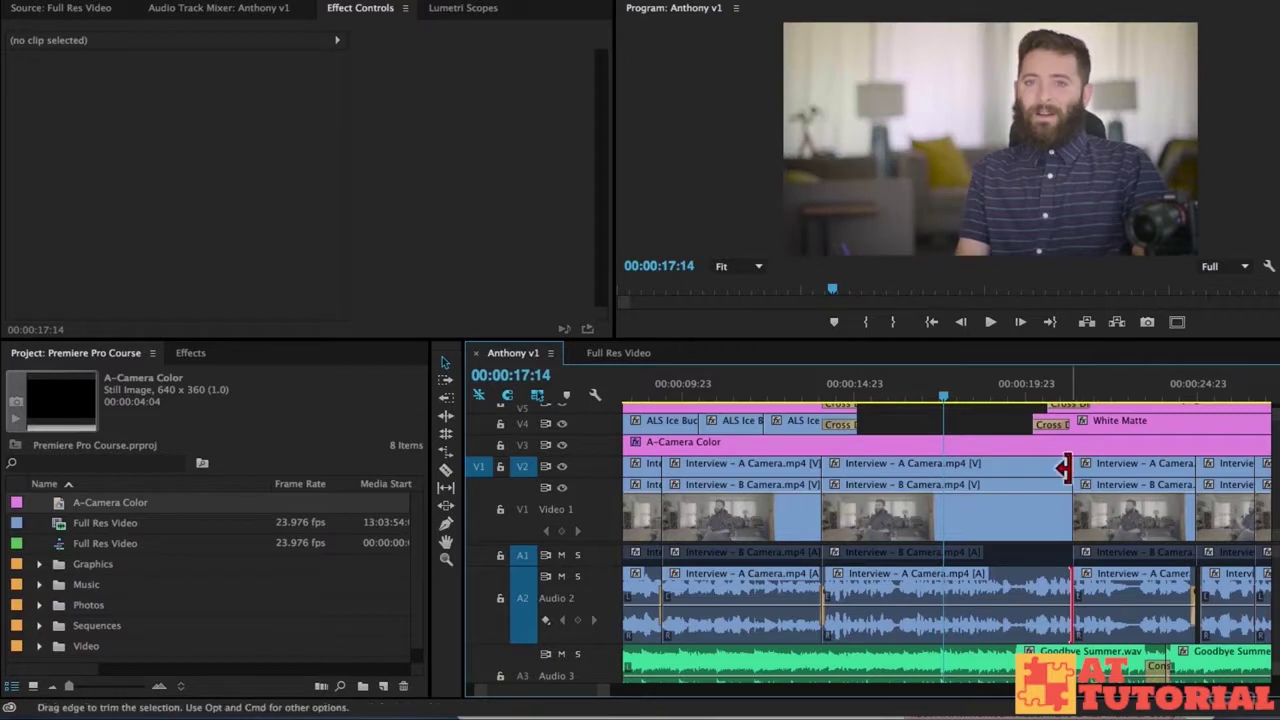
Step: Trim only the video end of the A-camera clip on V2 back to 00:00:17:14 and play through the cut to the B camera
click(1002, 416)
drag(1063, 473, 944, 464)
click(885, 390)
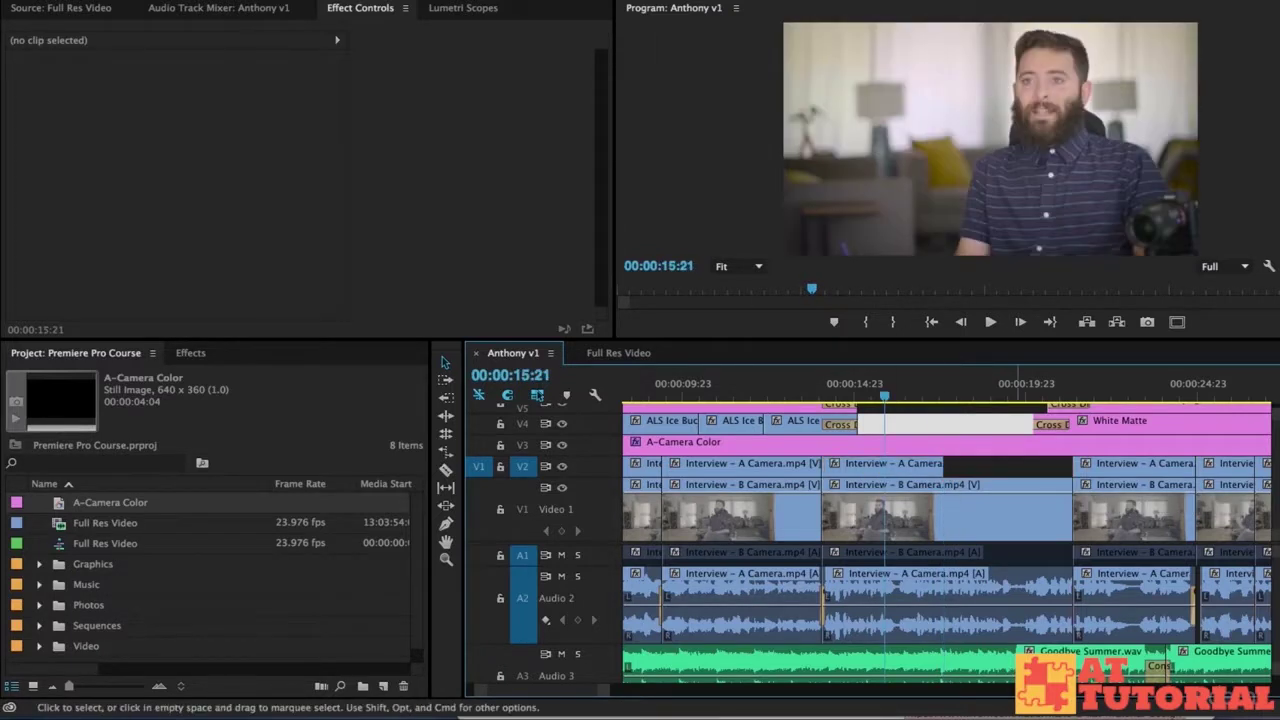
key(space)
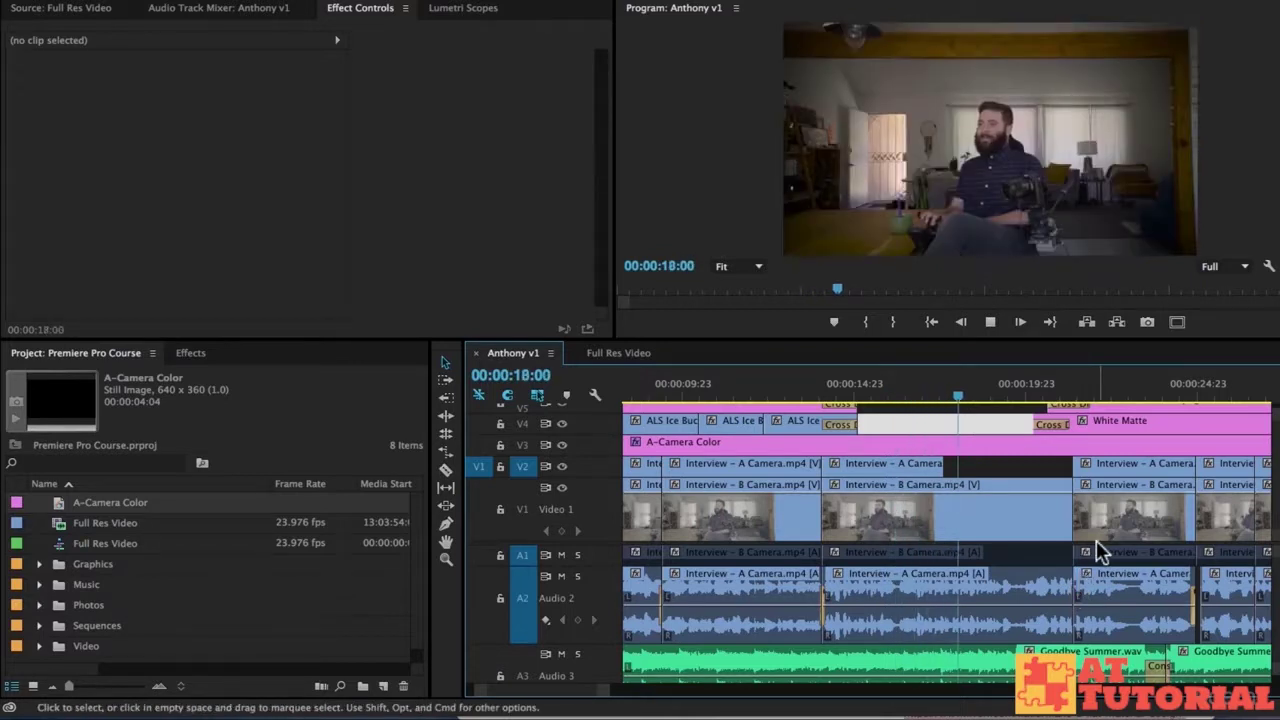
key(space)
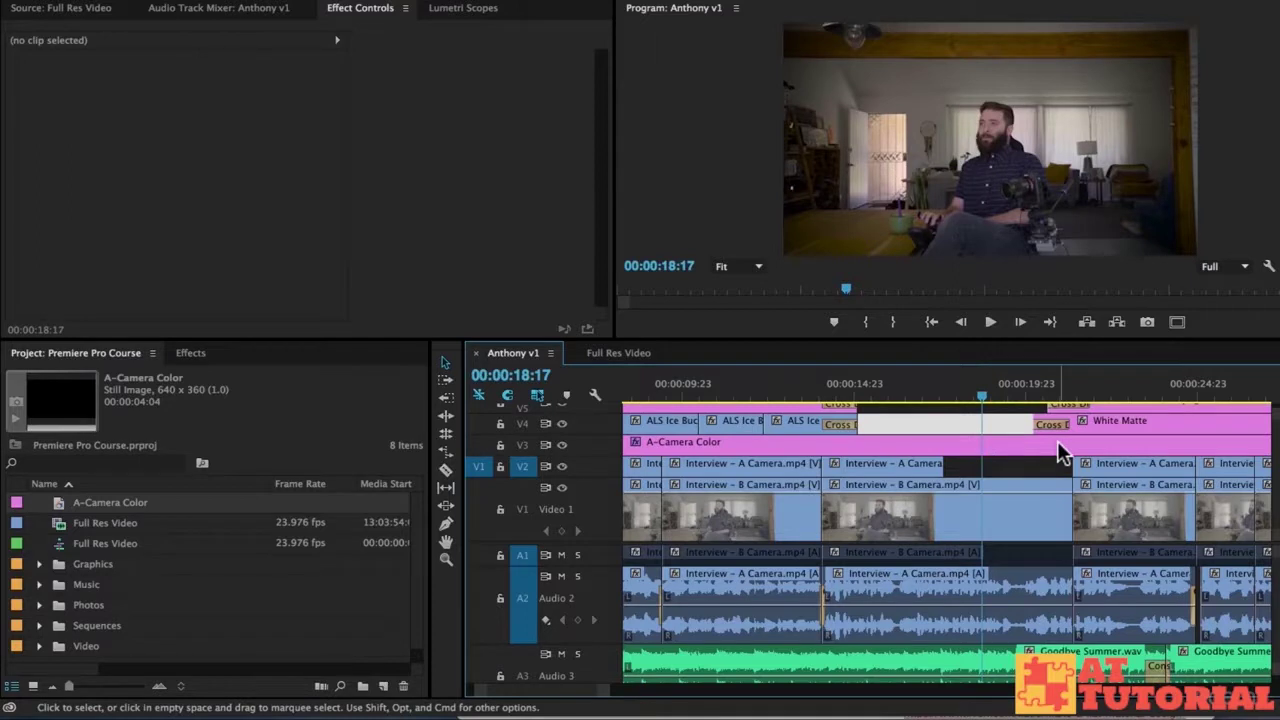
Step: Enlarge the timeline area and collapse the Audio 2 and Audio 3 tracks to make room for the video tracks
click(1000, 504)
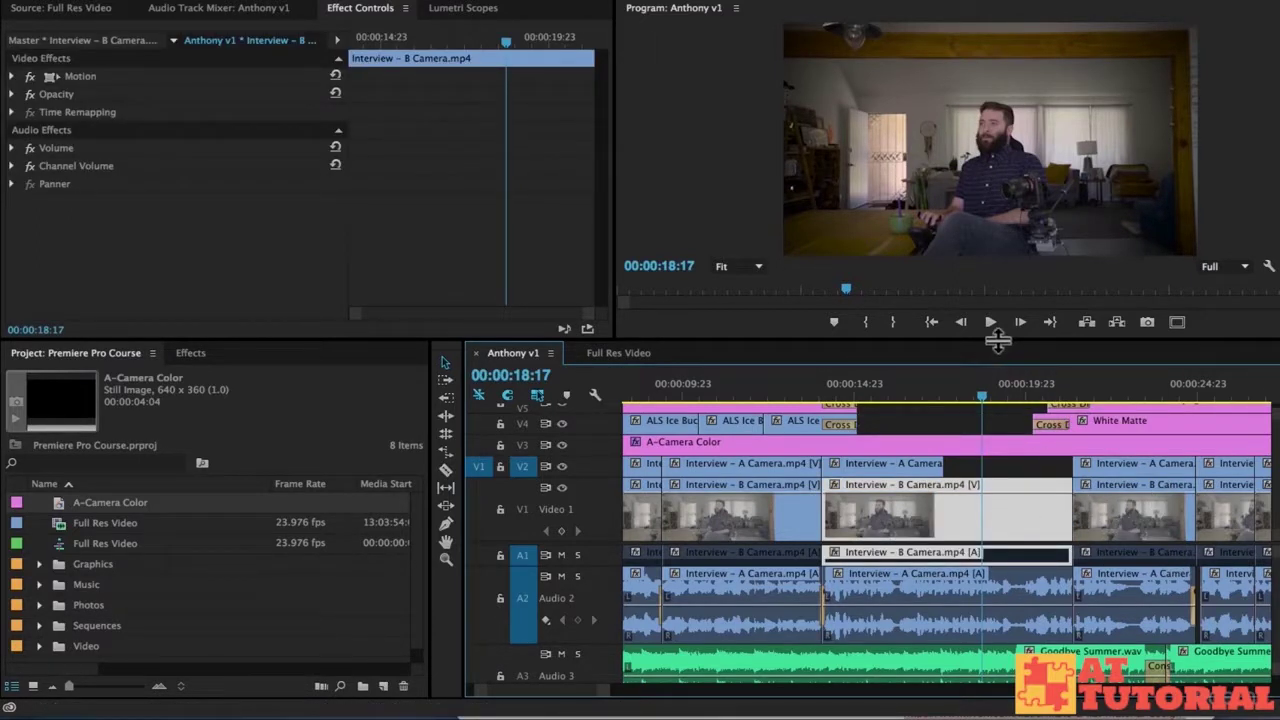
drag(998, 340, 995, 302)
key(minus)
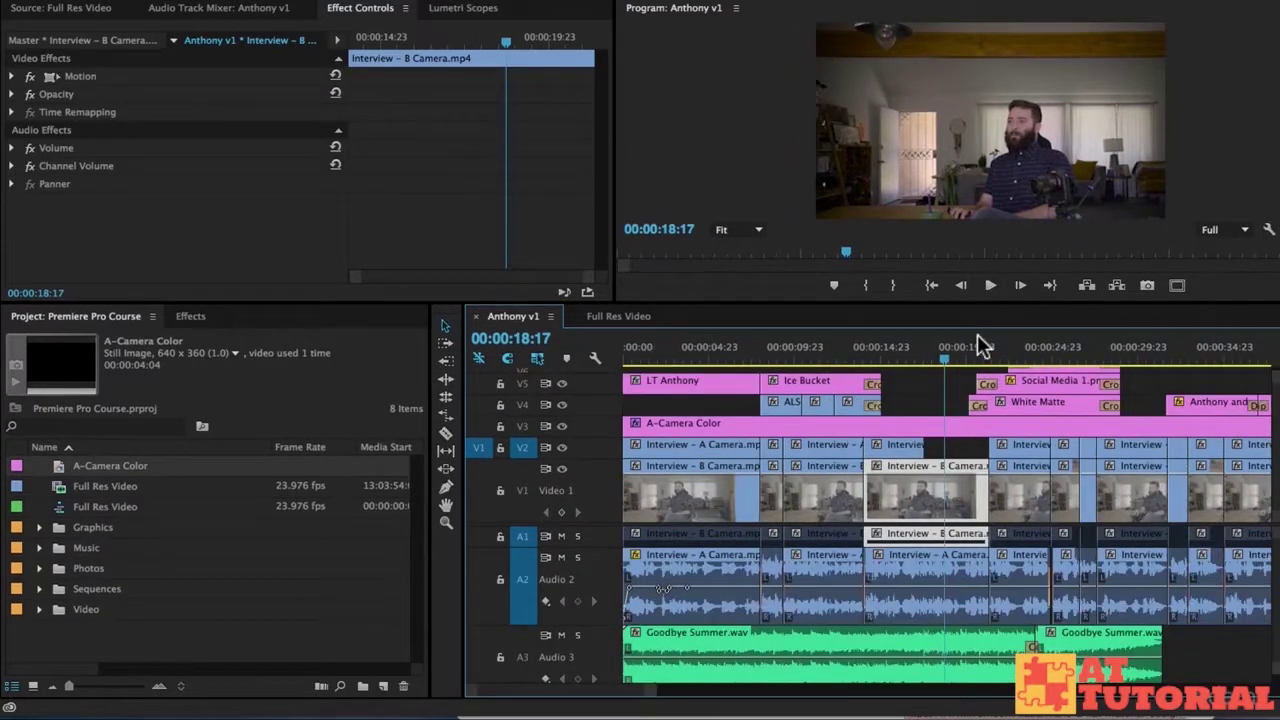
key(minus)
key(minus)
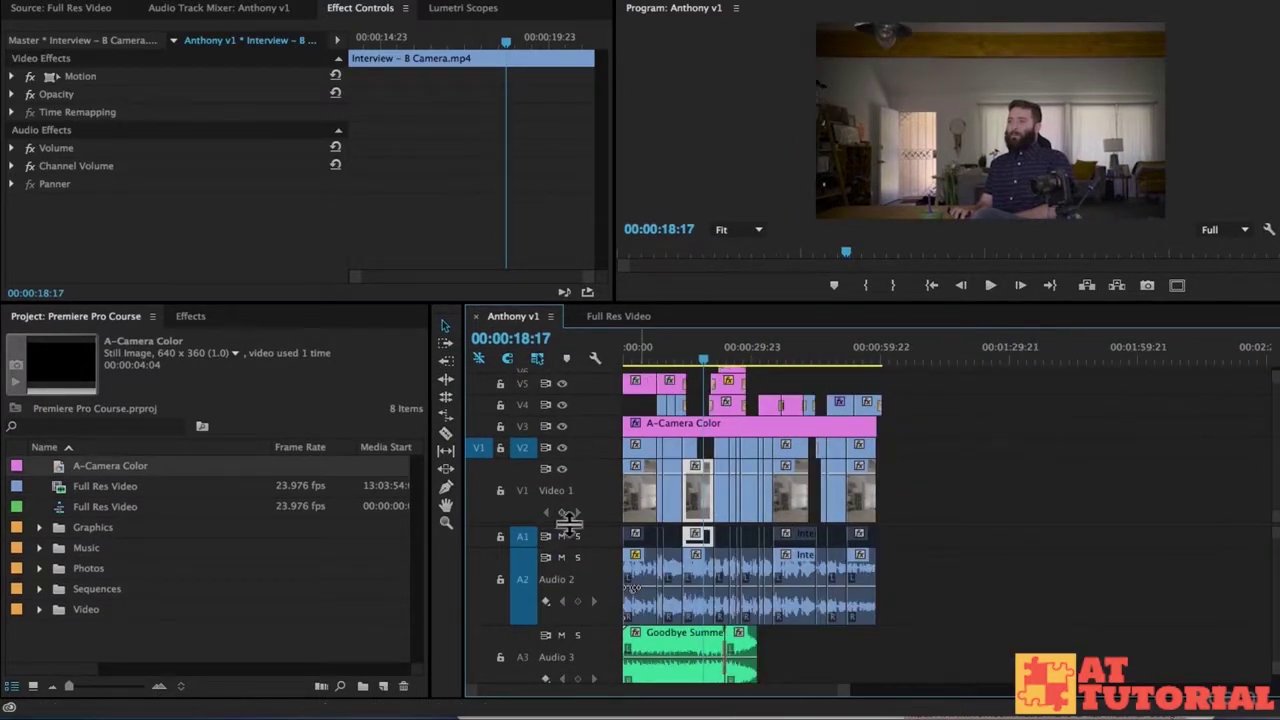
scroll(600, 568, down, 1)
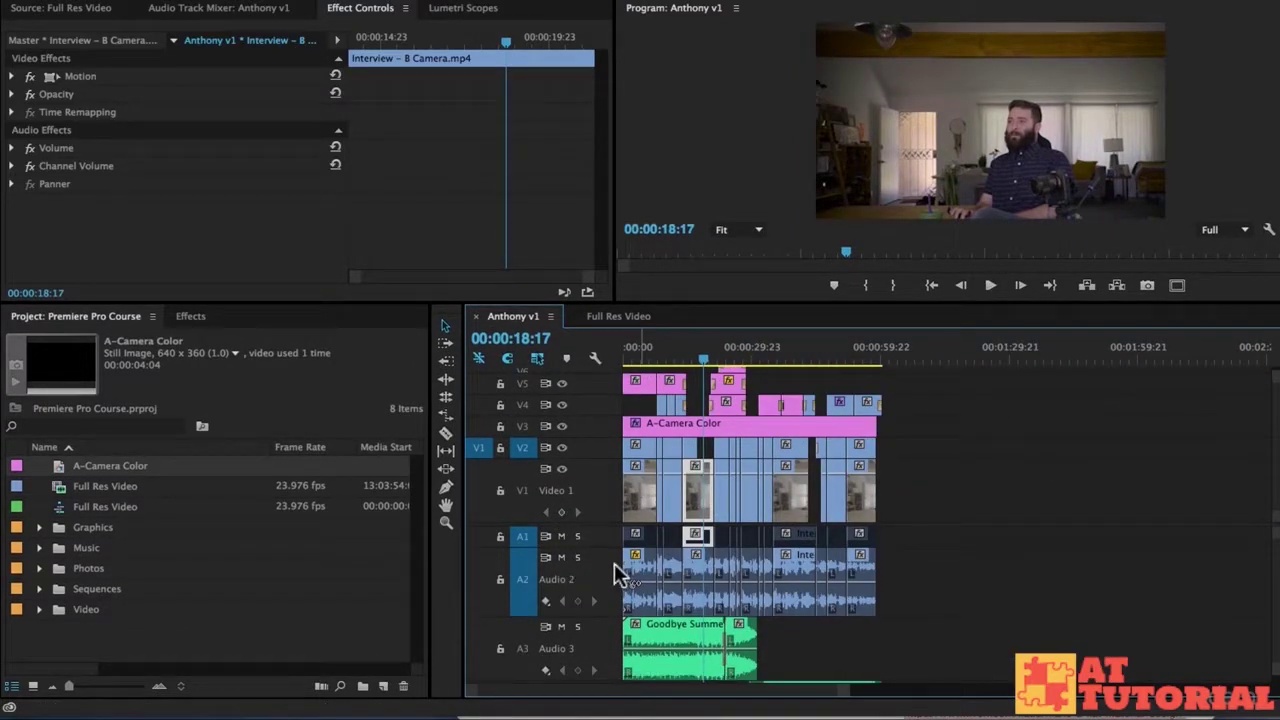
double_click(614, 563)
double_click(611, 575)
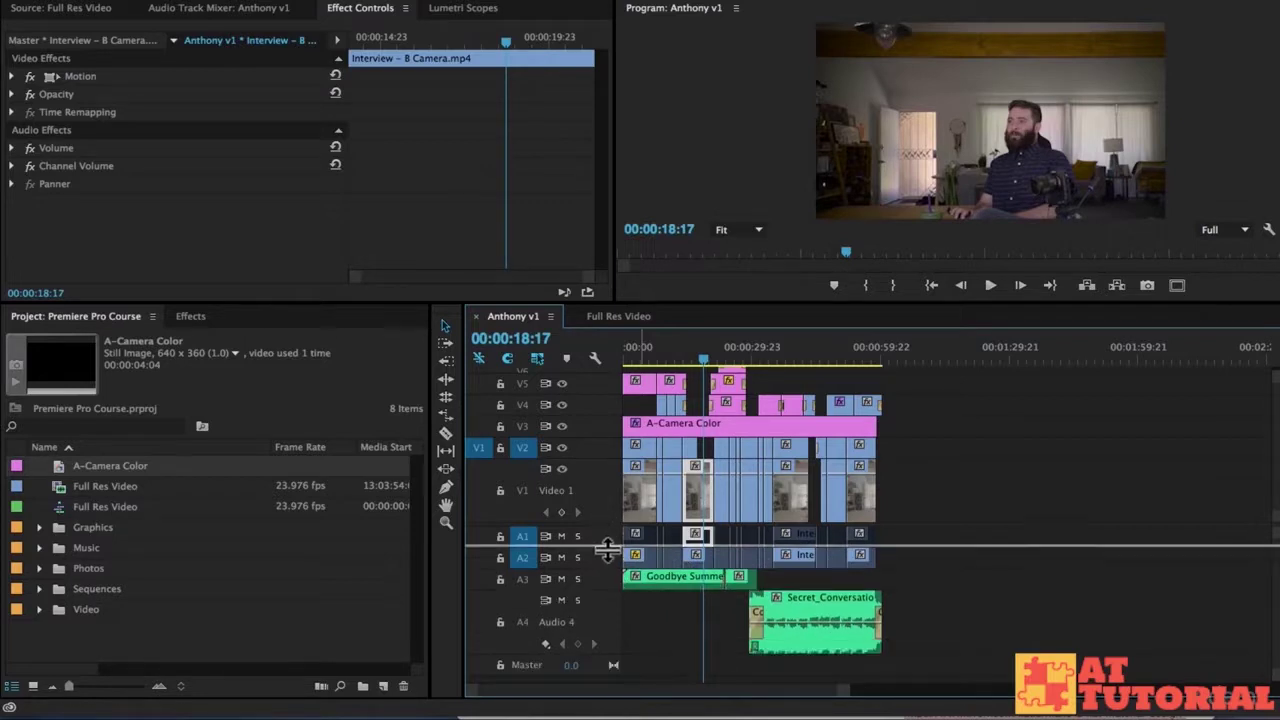
scroll(776, 511, up, 2)
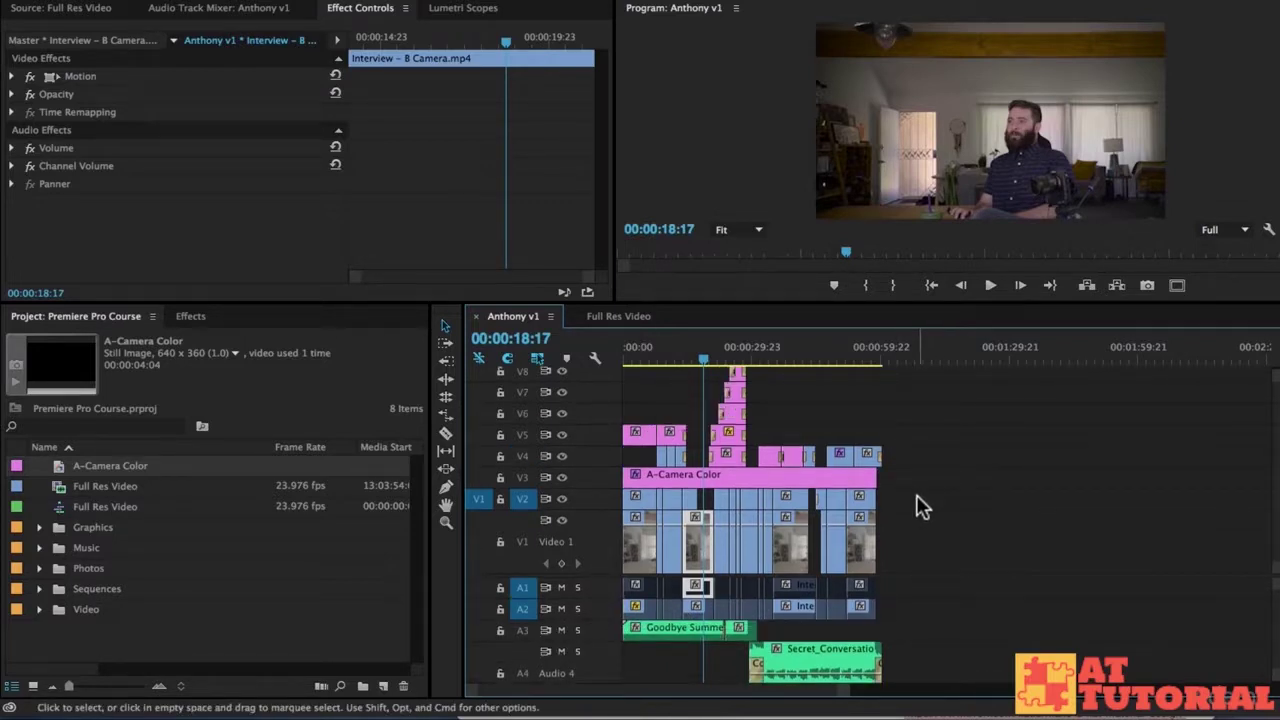
Step: Move all clips on V2 and above up one track, leaving V2 empty above the B-camera clips
drag(910, 501, 620, 368)
scroll(826, 455, up, 1)
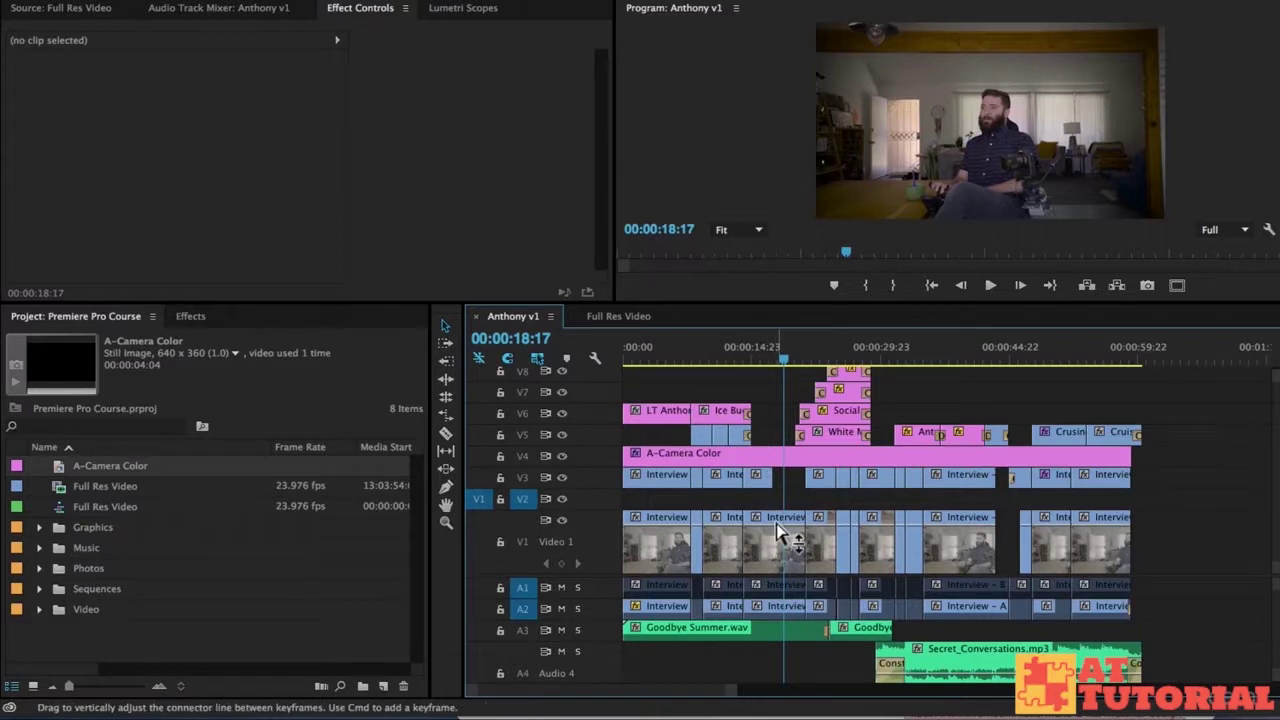
click(782, 532)
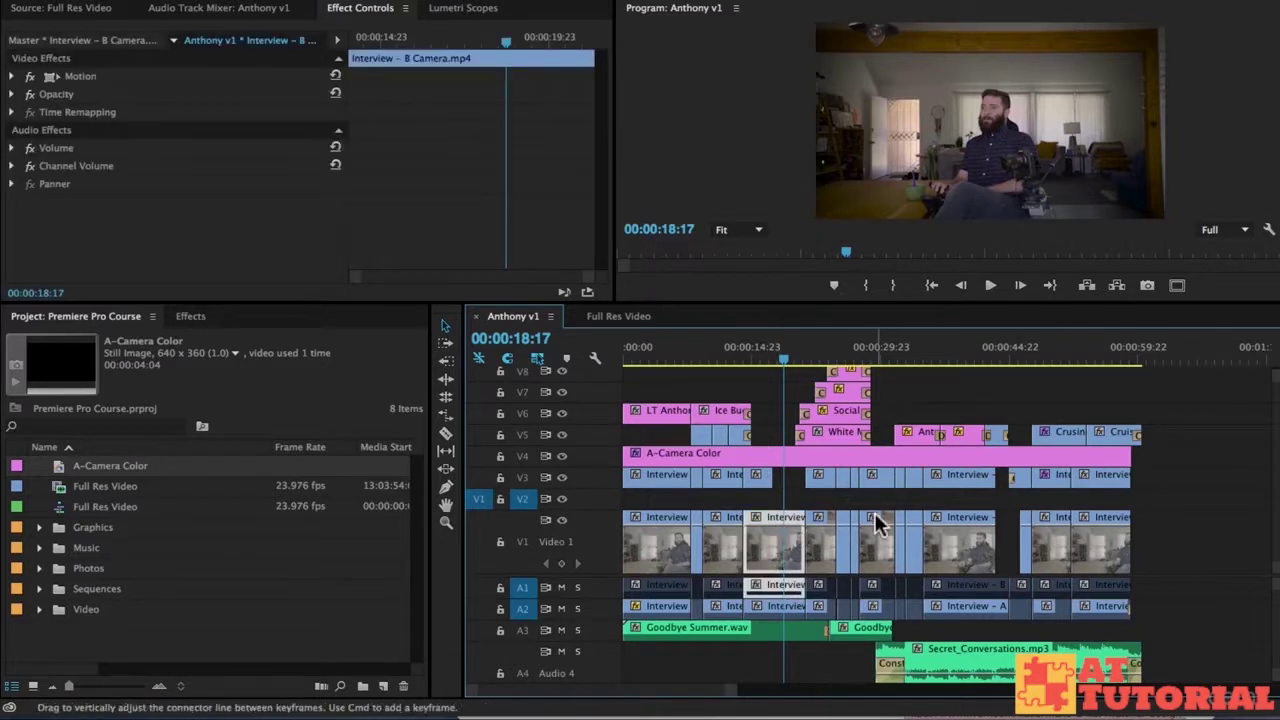
click(875, 503)
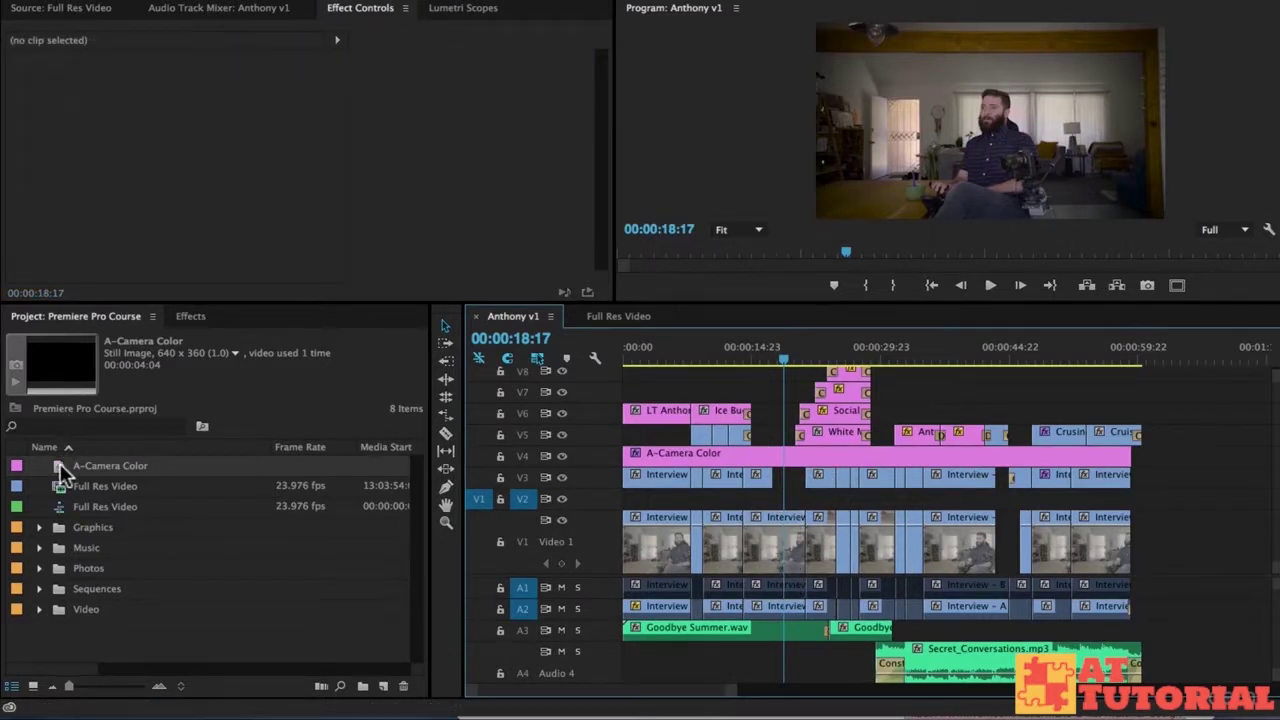
Step: Create a copy of the A-Camera Color adjustment layer named B-Camera Color and lay it on V2 across the whole interview
click(61, 466)
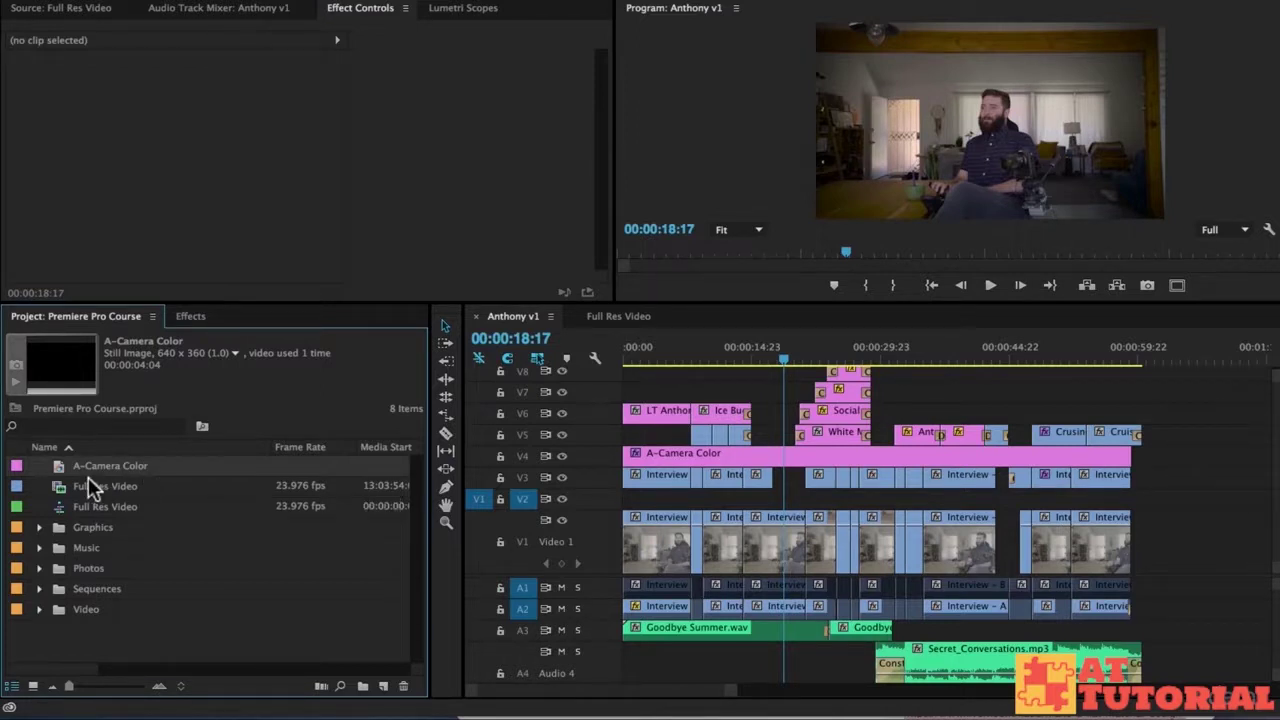
key(super+v)
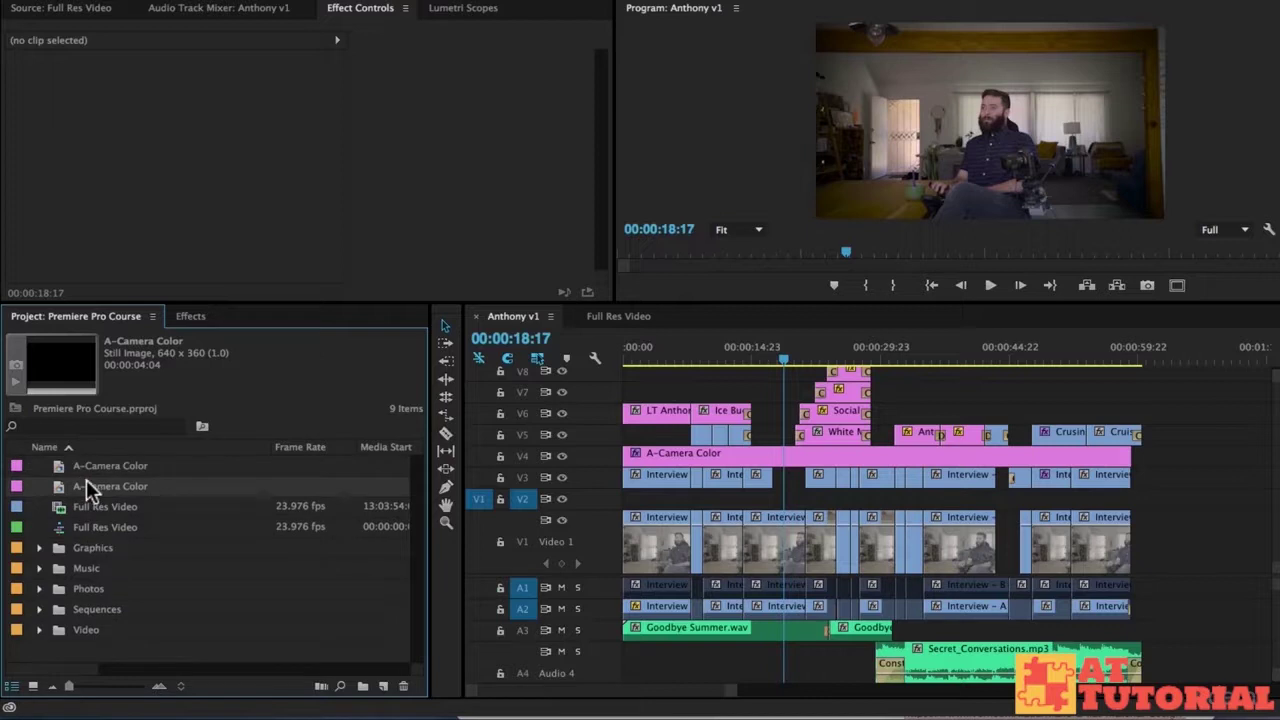
click(87, 483)
key(Left)
key(Delete)
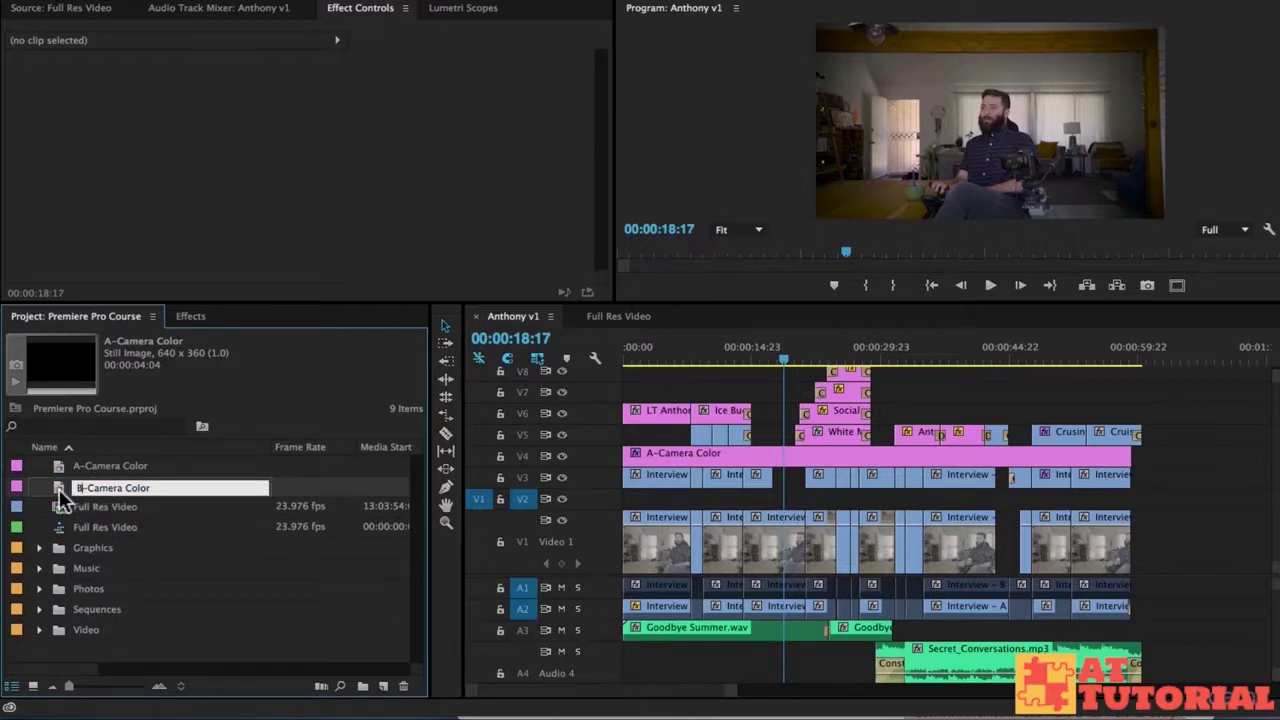
key(Return)
drag(80, 487, 1127, 500)
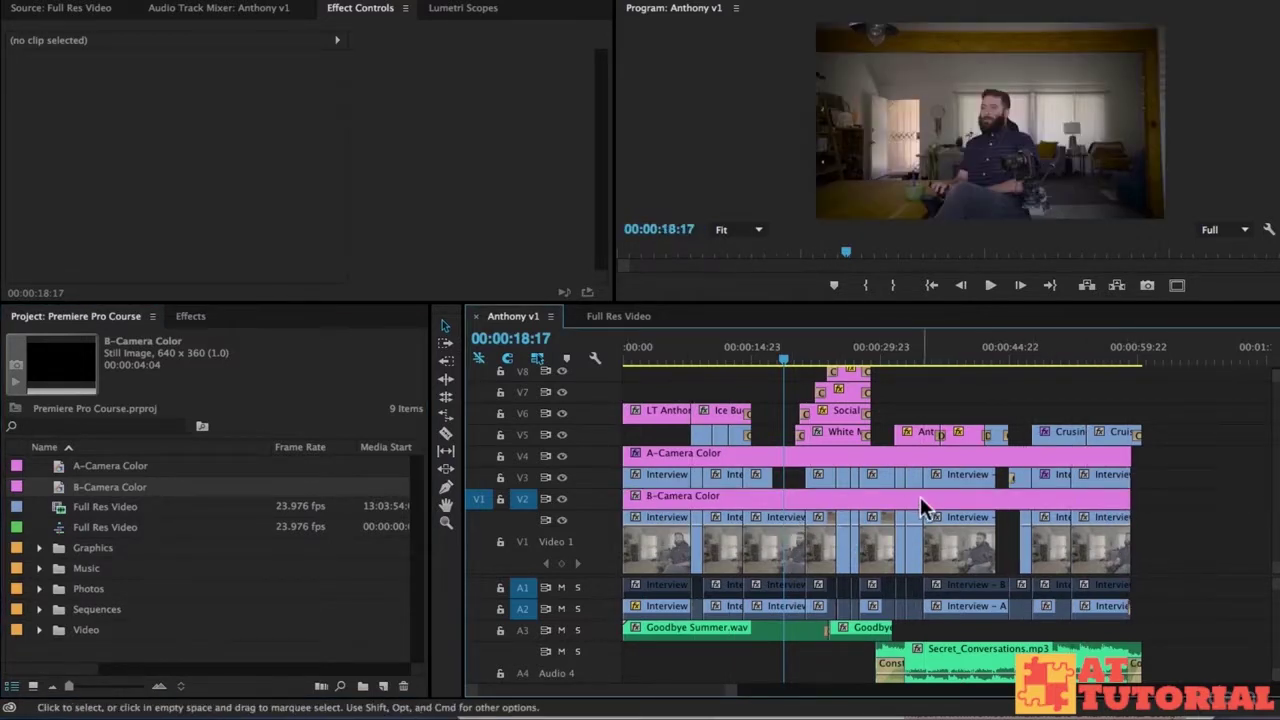
Step: Copy the Lumetri Color effect from the A-Camera Color adjustment layer on V4 to the B-Camera Color layer on V2
click(794, 452)
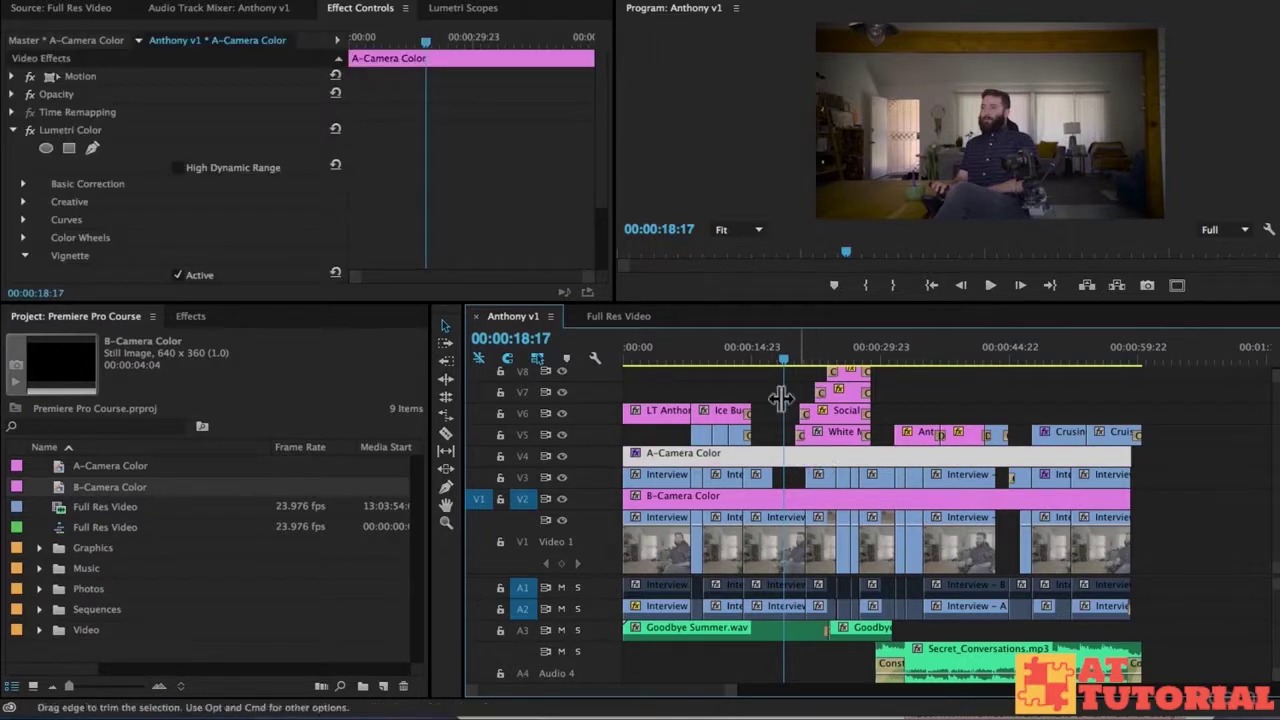
click(60, 130)
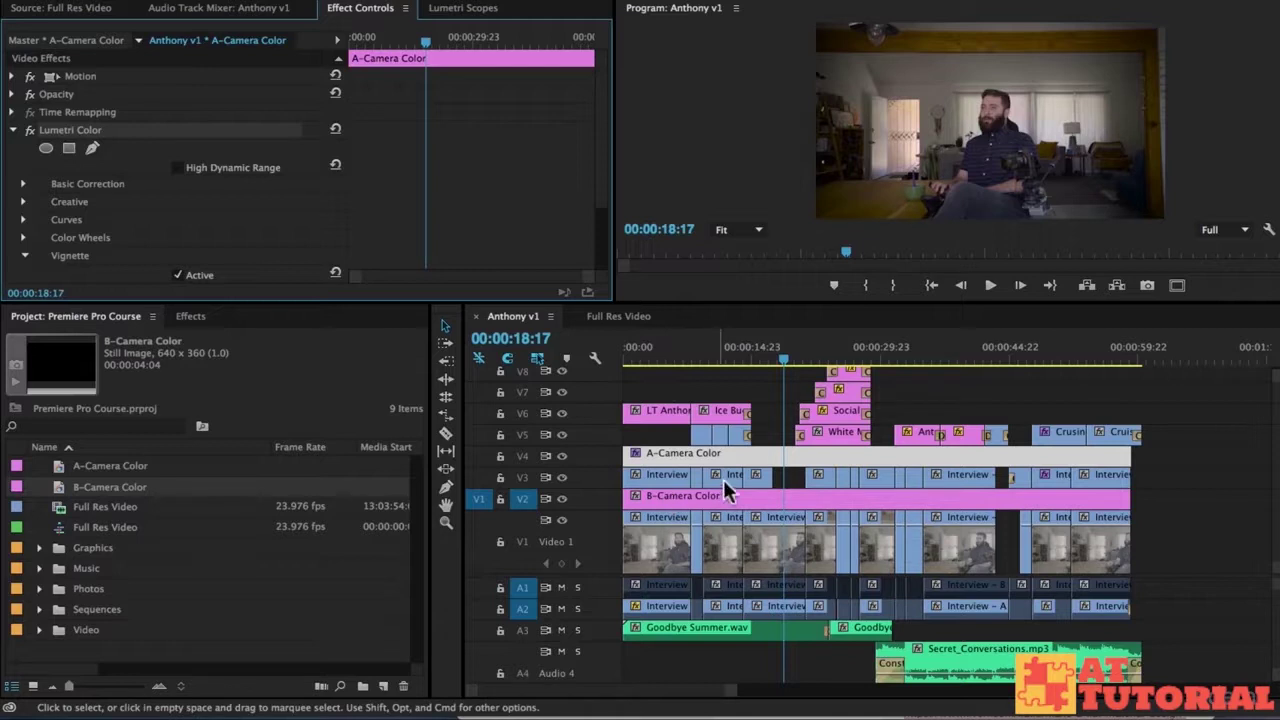
click(784, 498)
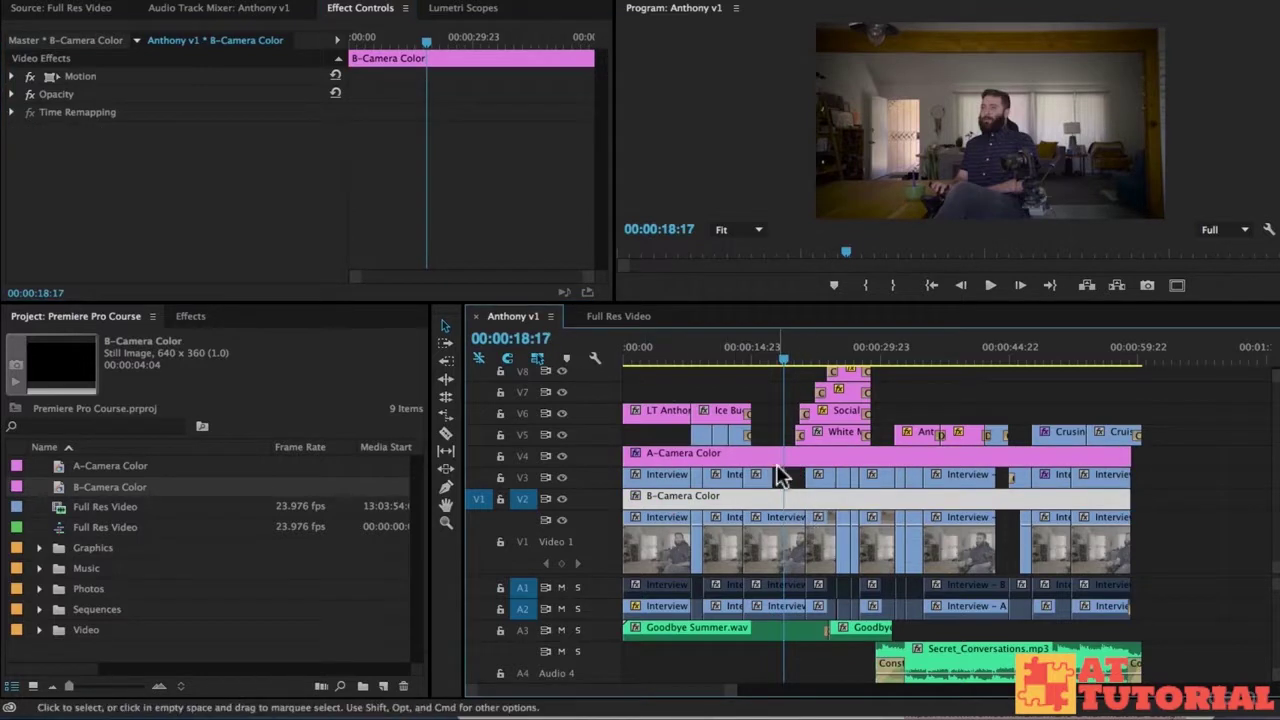
click(777, 461)
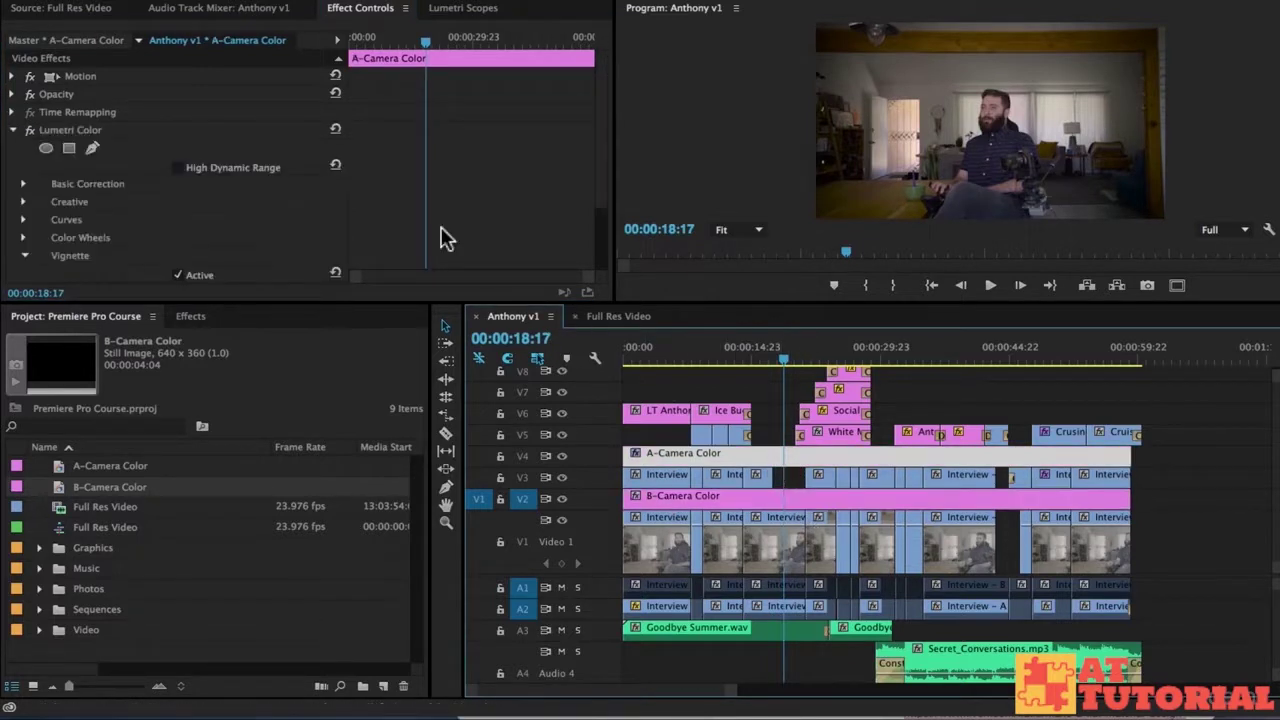
click(757, 500)
key(super+v)
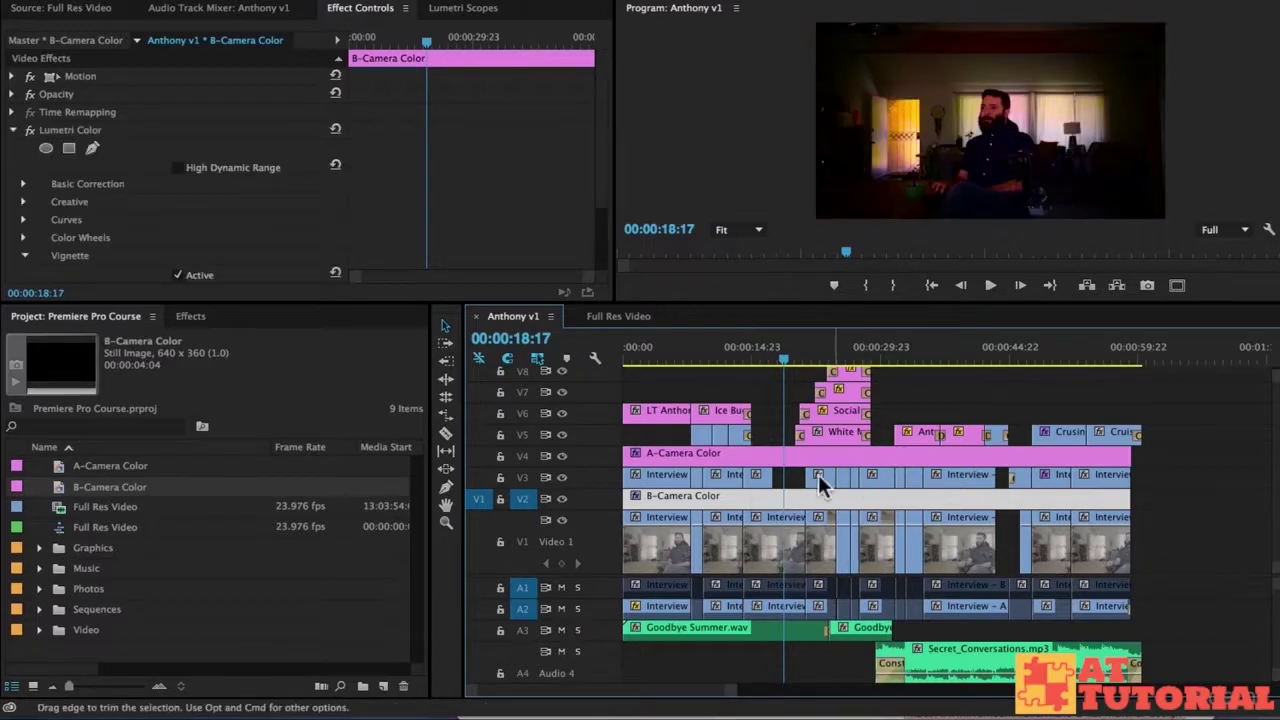
Step: Cut the A-Camera Color layer on V4 at both ends of the first gap in the A-camera clips and delete that section
key(=)
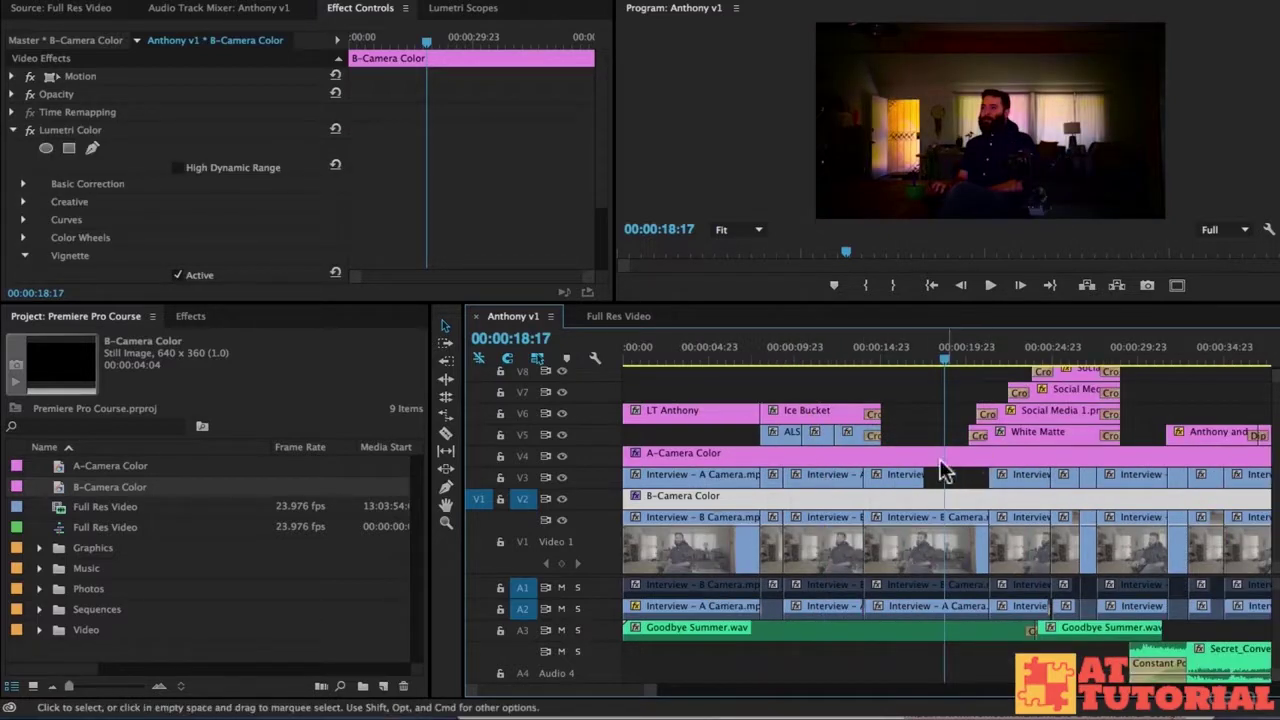
key(c)
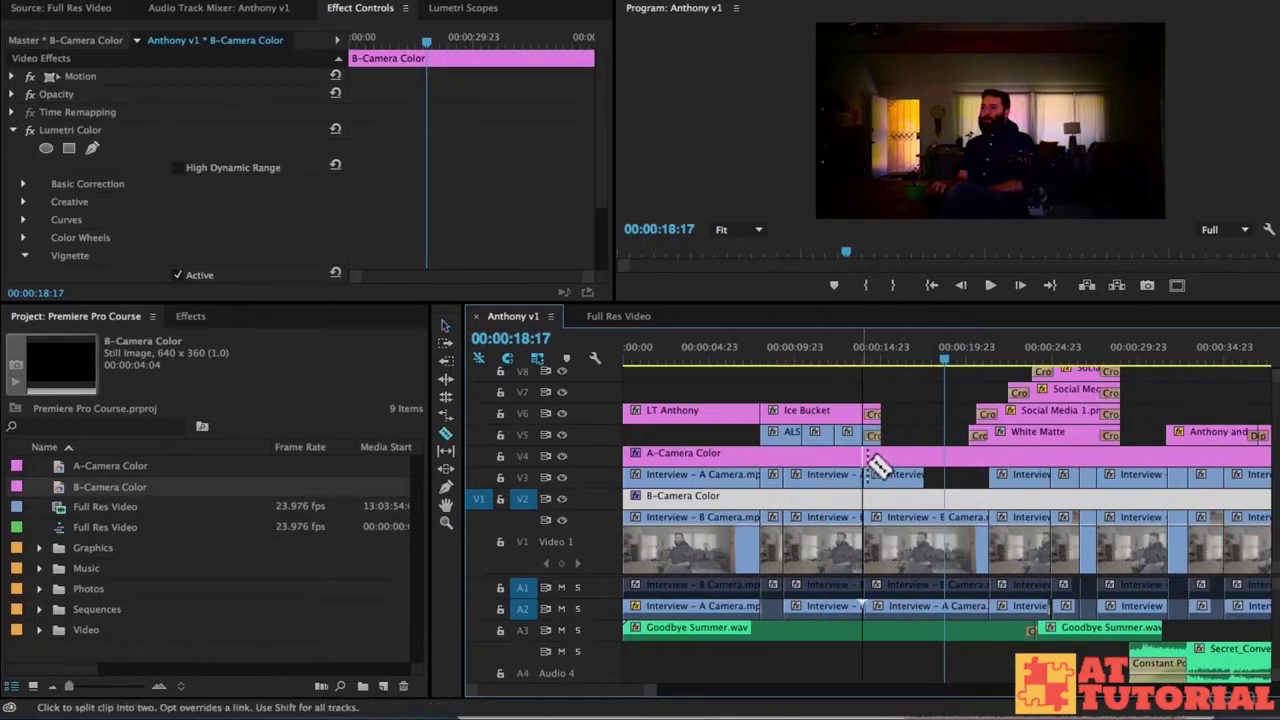
click(924, 453)
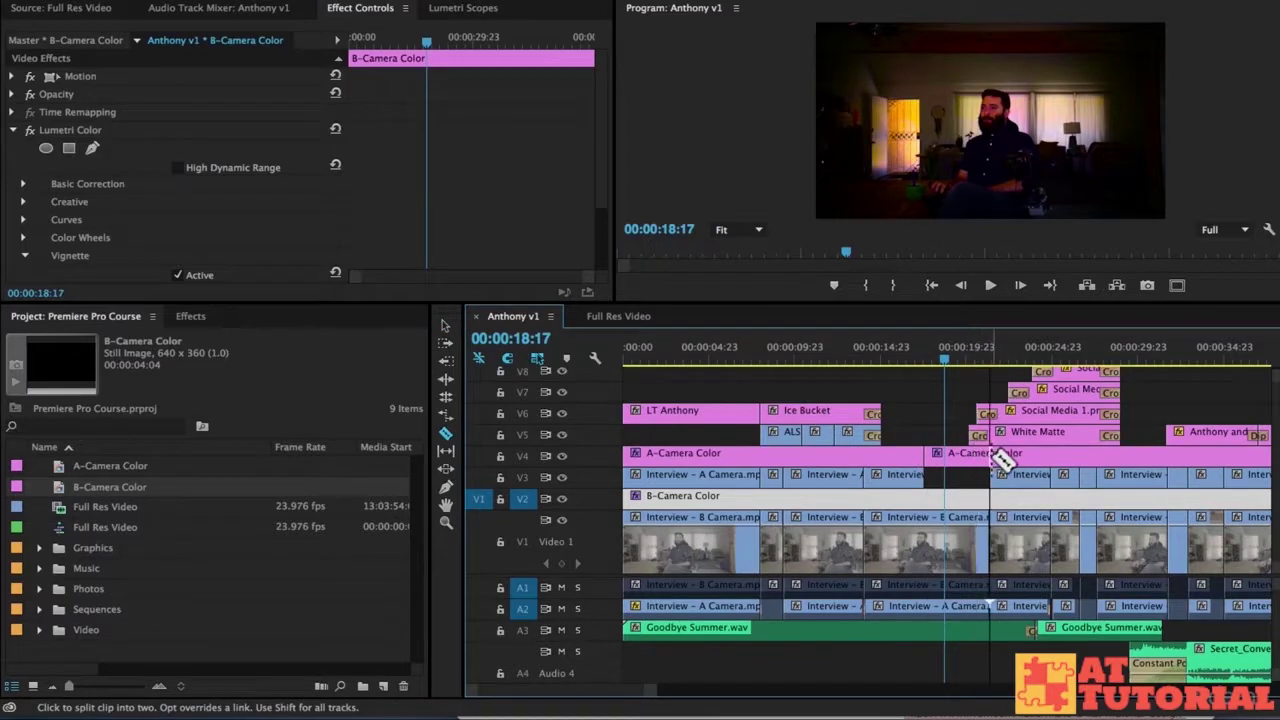
click(988, 456)
key(v)
click(964, 455)
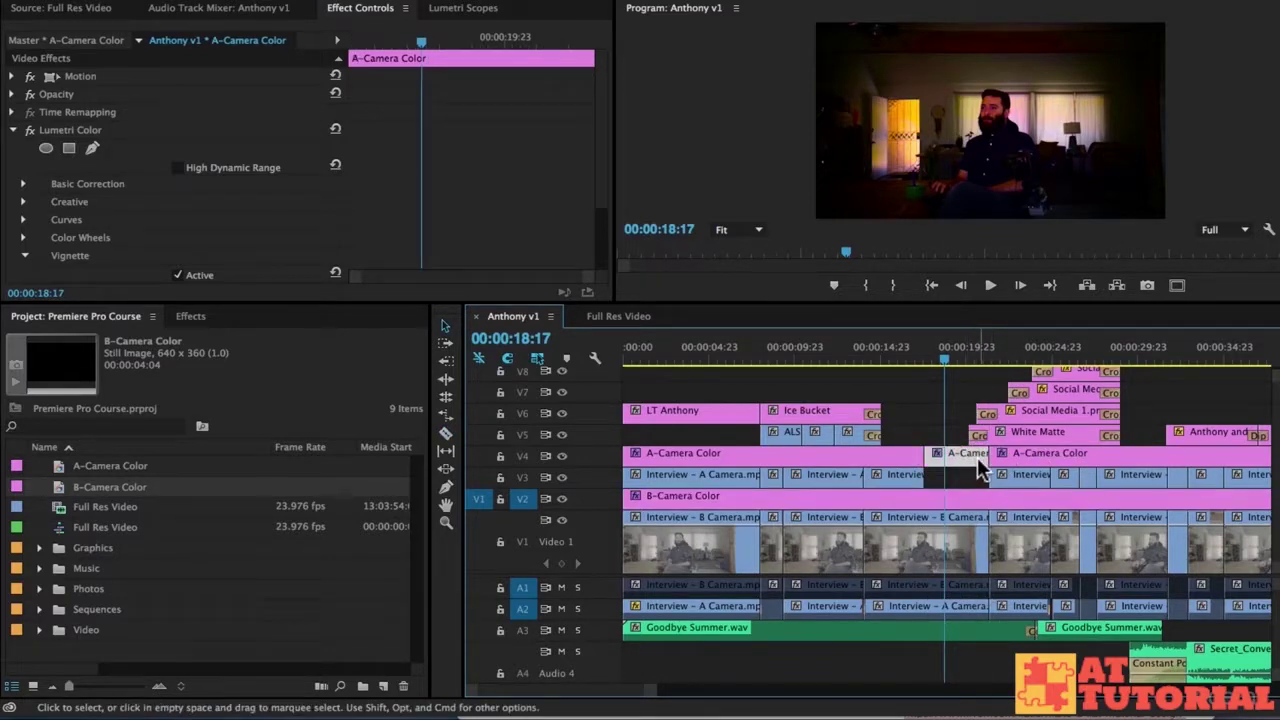
key(Delete)
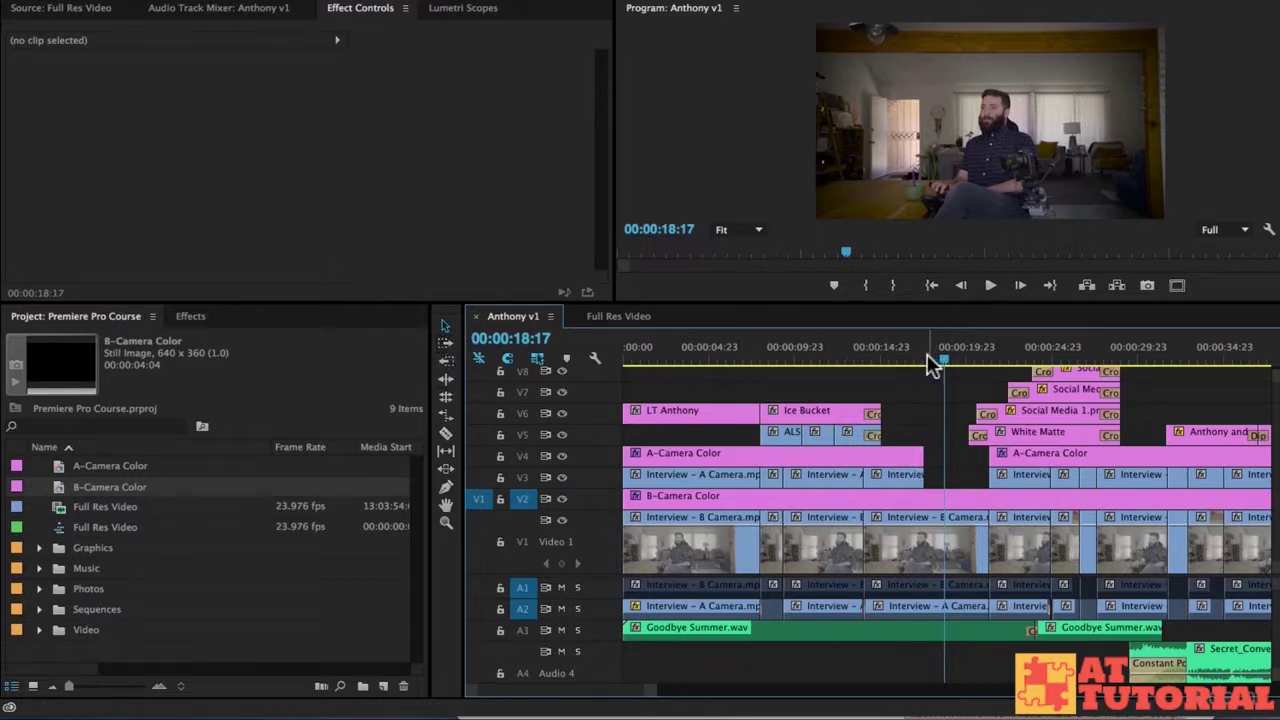
Step: Set the Basic Correction exposure of the B-Camera Color layer's Lumetri Color effect to 0, previewing an exposed B-camera shot
mouse_move(929, 354)
mouse_down()
mouse_move(909, 360)
mouse_move(938, 358)
mouse_up()
click(945, 495)
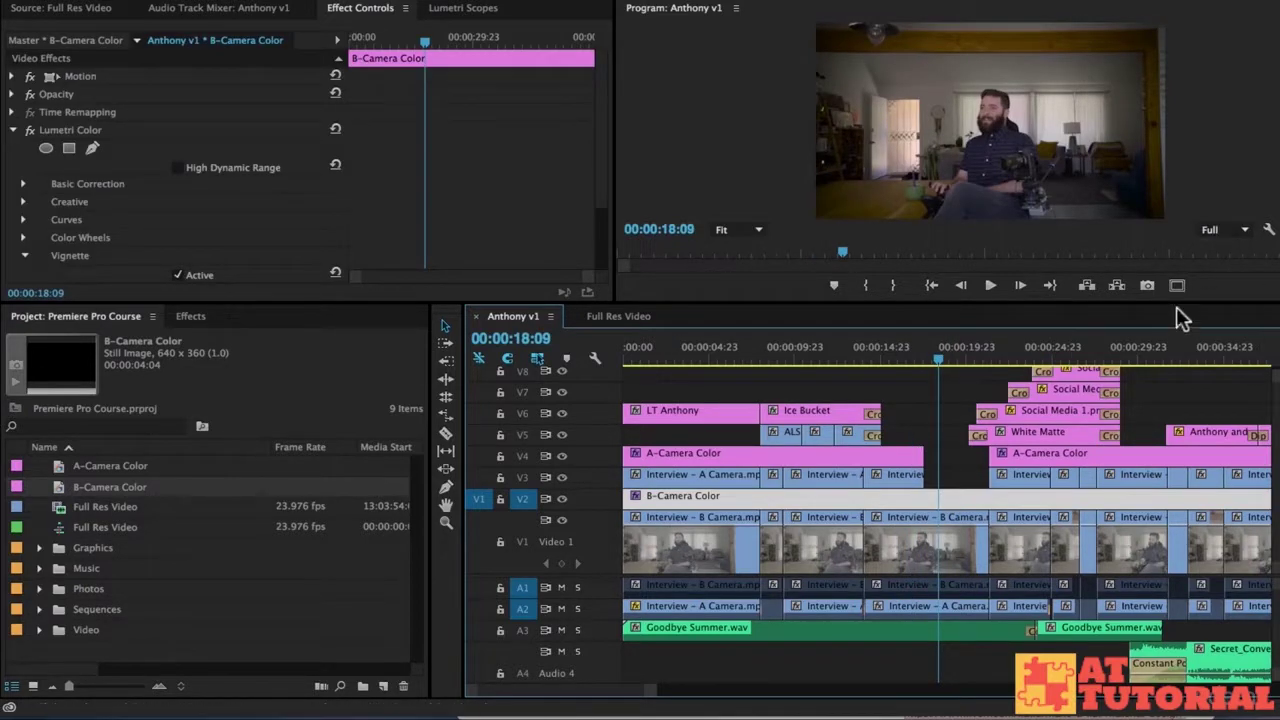
click(24, 186)
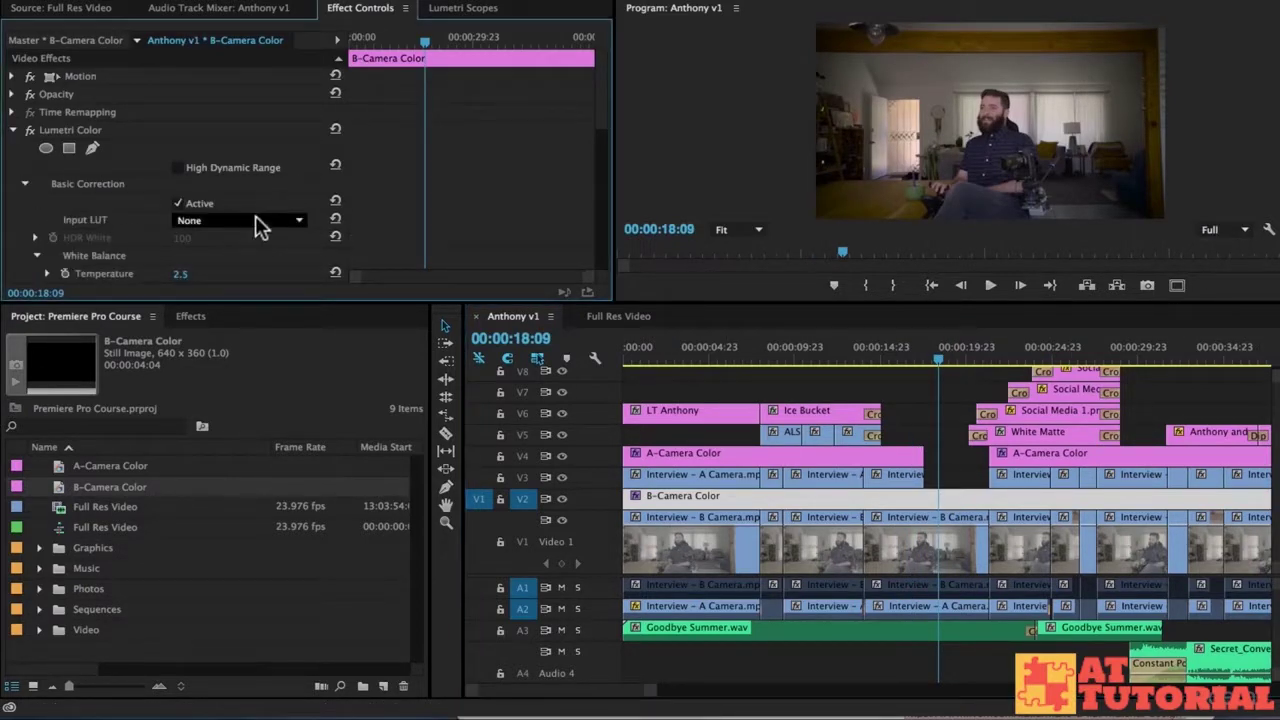
scroll(416, 194, down, 2)
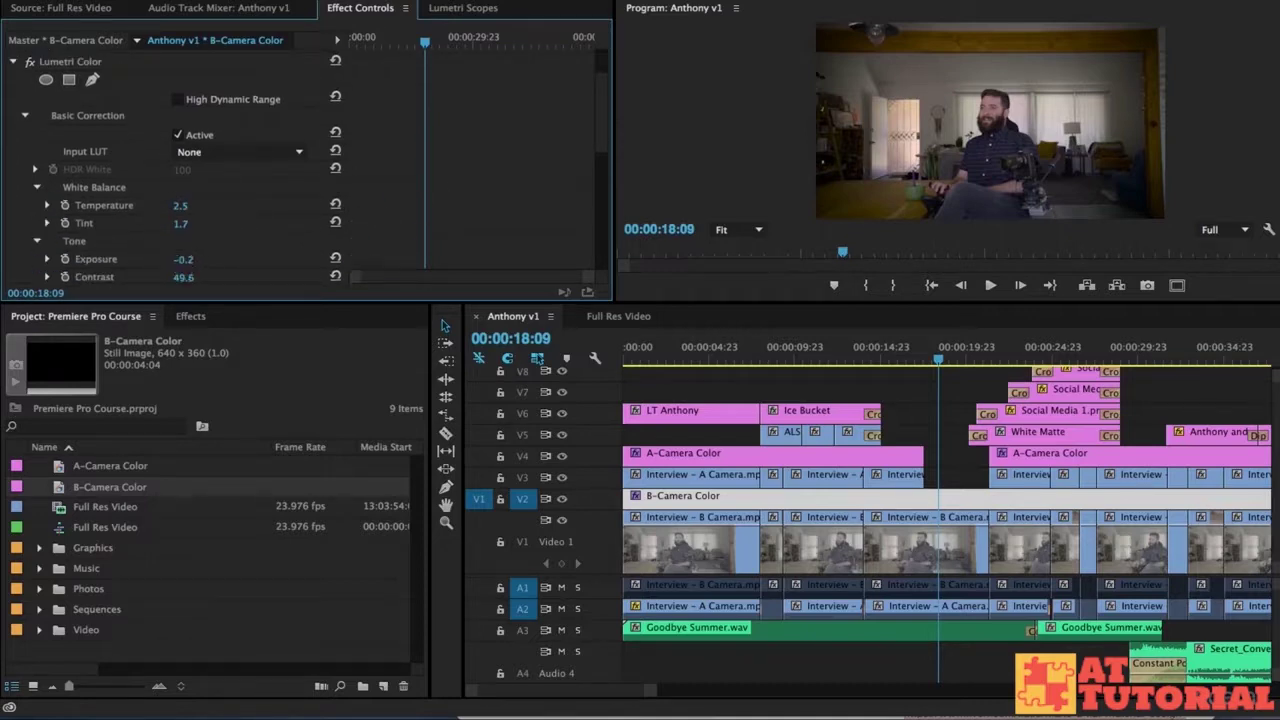
click(185, 259)
text(0)
key(Return)
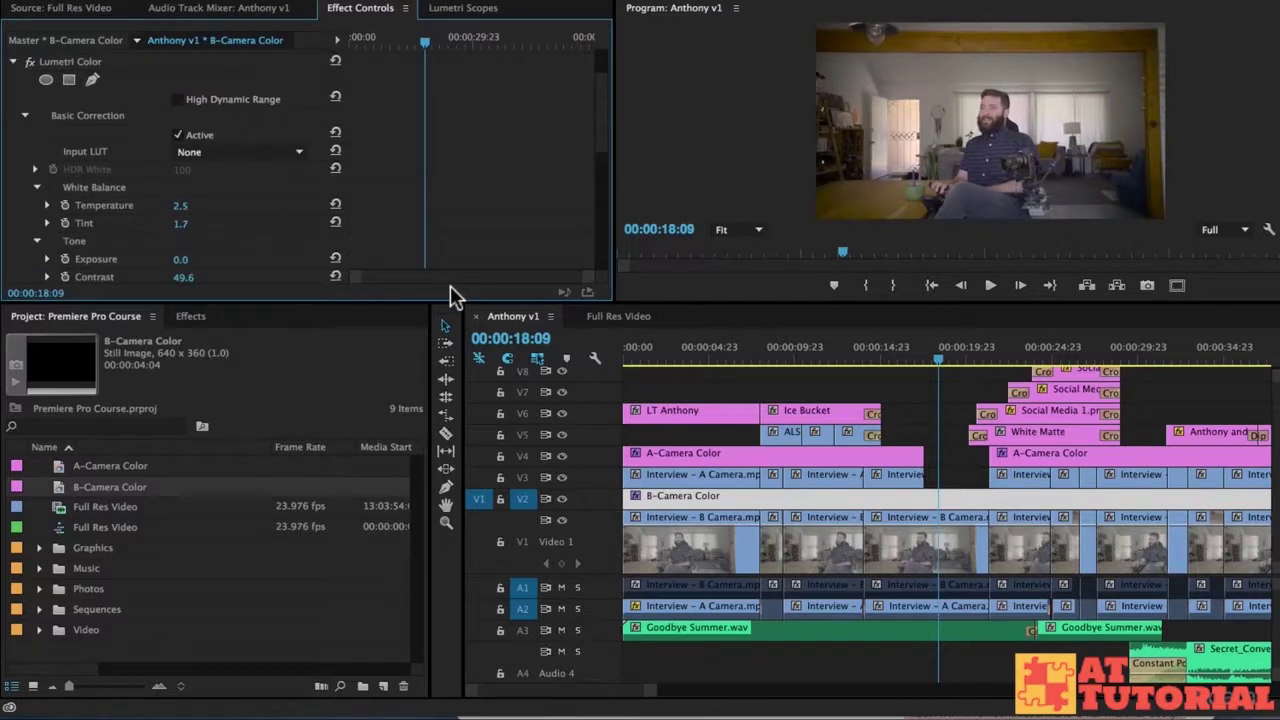
Step: Raise the B-Camera Color layer's Lumetri exposure to 0.2
mouse_move(938, 353)
mouse_down()
mouse_move(898, 356)
mouse_move(937, 352)
mouse_up()
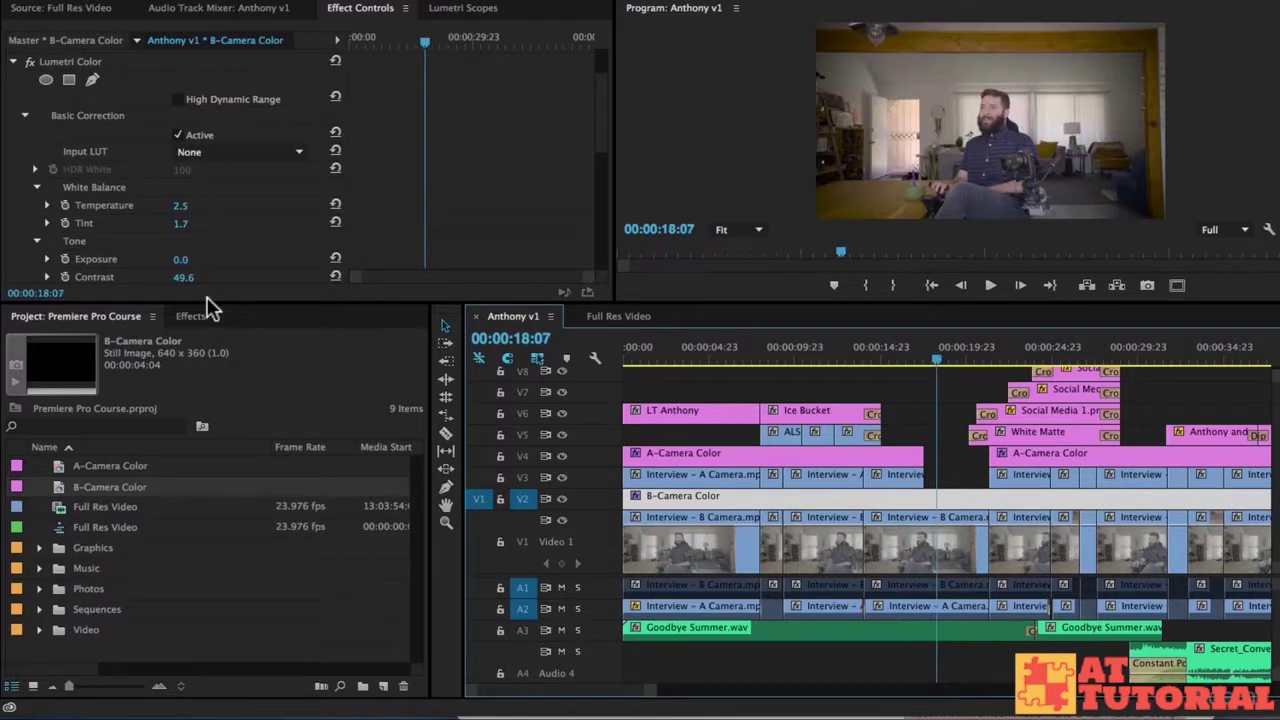
click(189, 259)
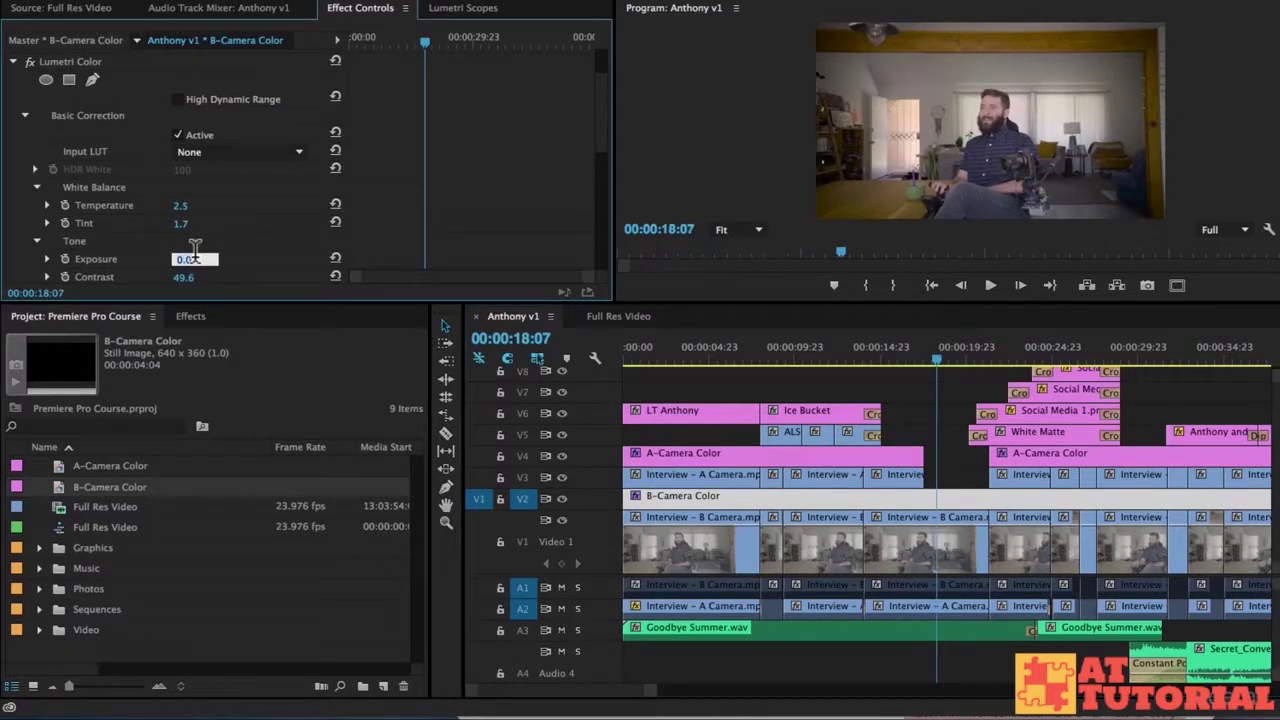
text(0.2)
key(Return)
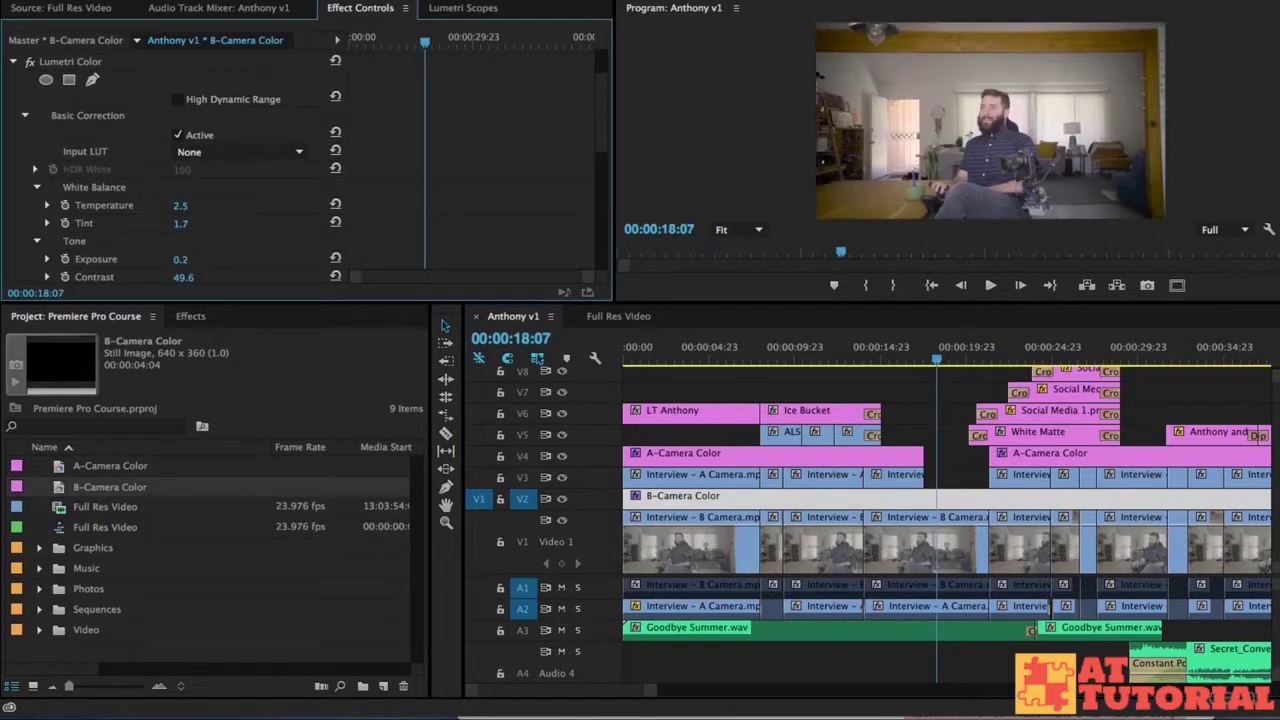
Step: Set the B-Camera Color layer's Lumetri exposure to 0.1 and play back the exposed B-camera shot to check the grade
click(188, 259)
text(0.1)
key(Return)
click(894, 356)
key(space)
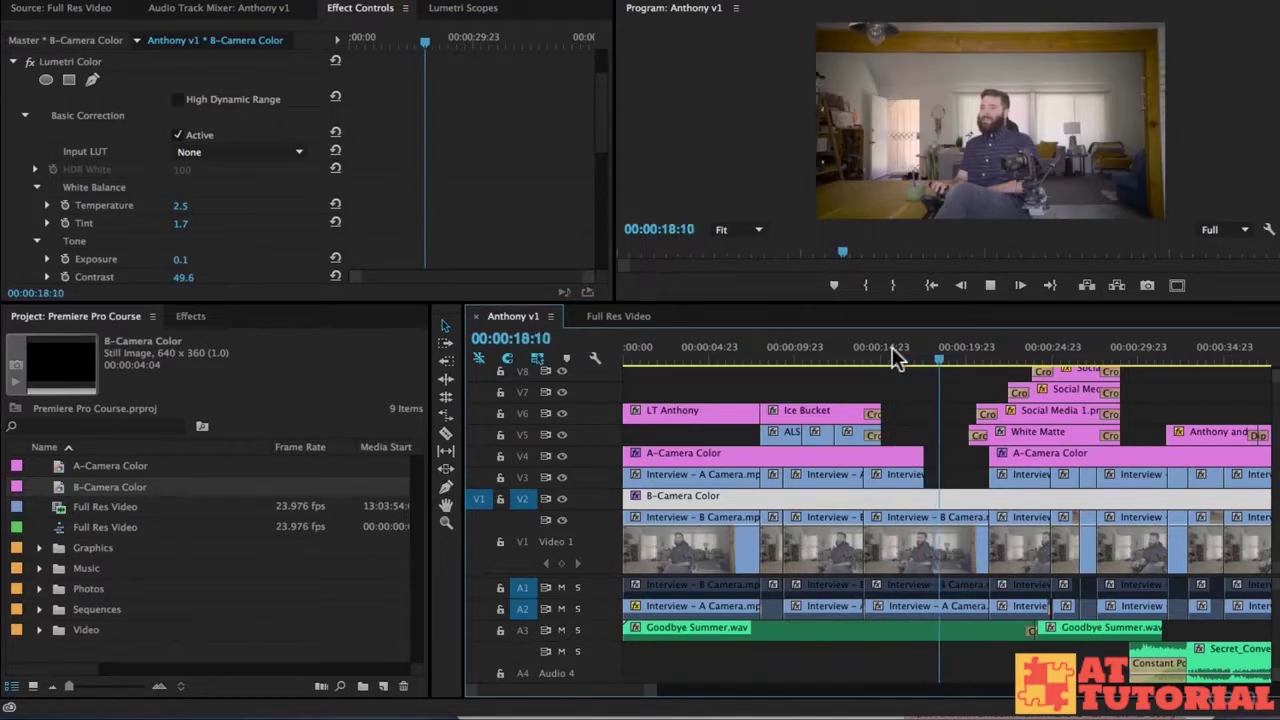
key(space)
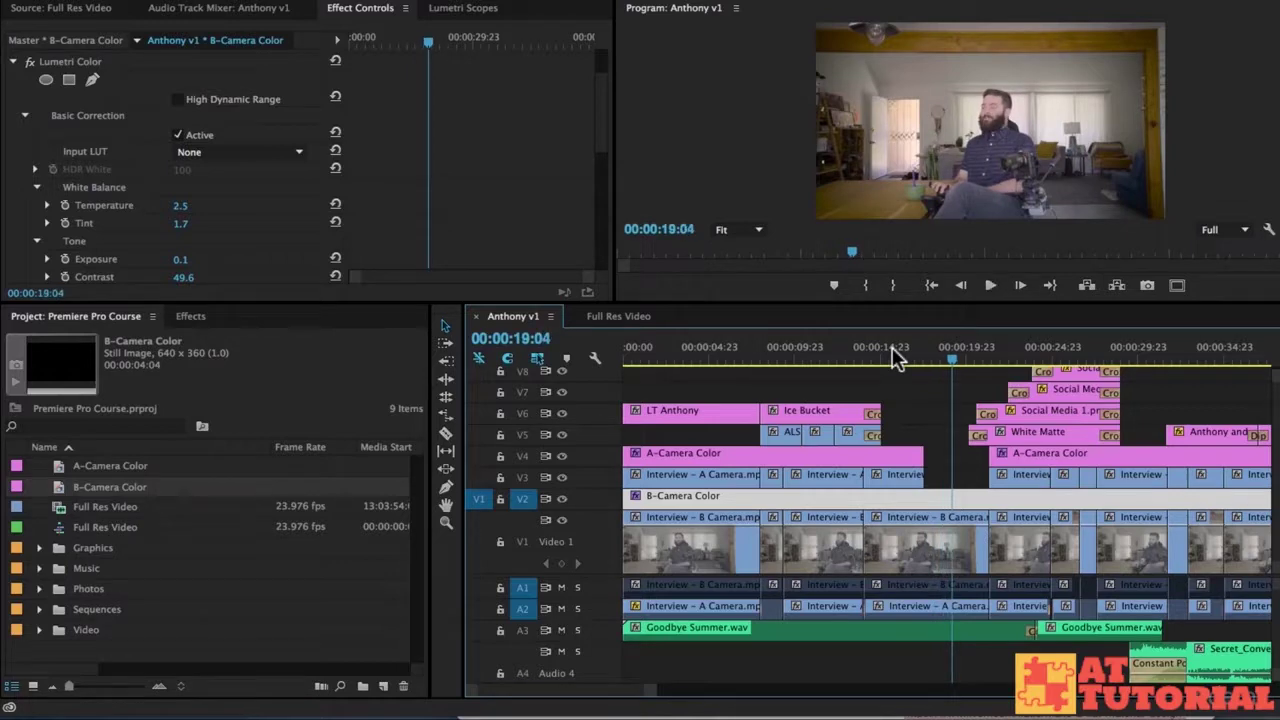
click(904, 411)
key(minus)
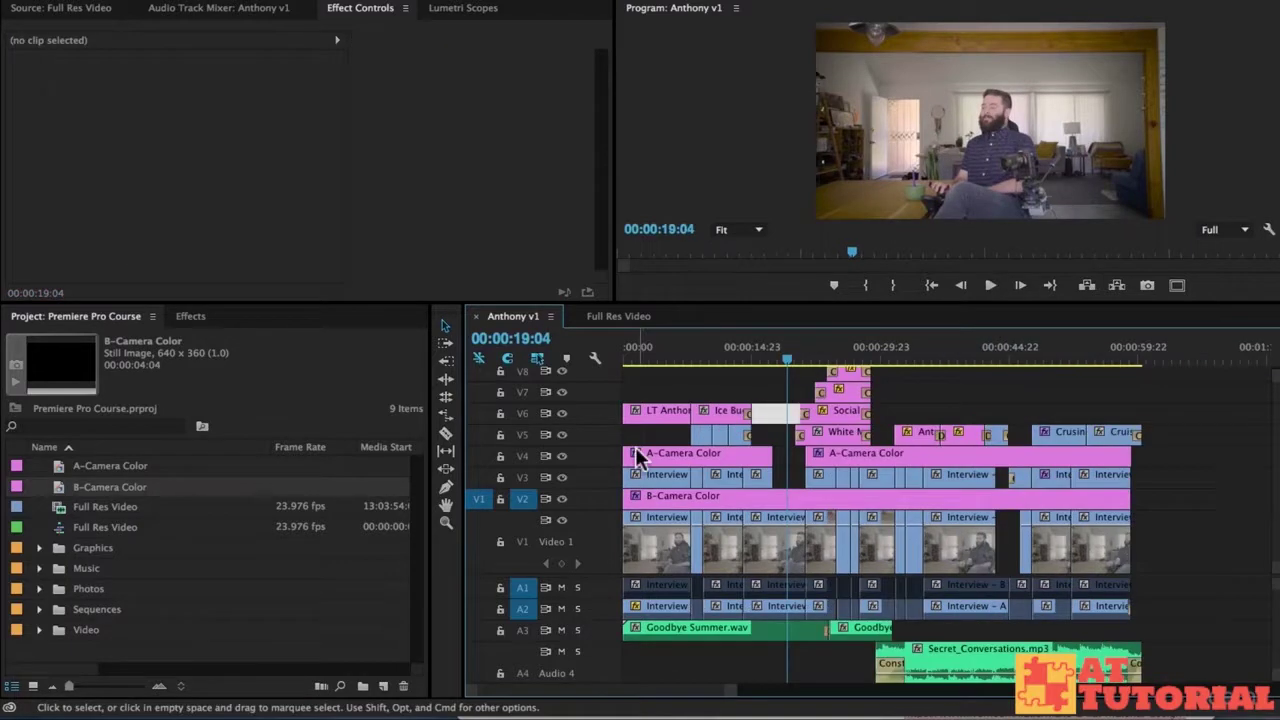